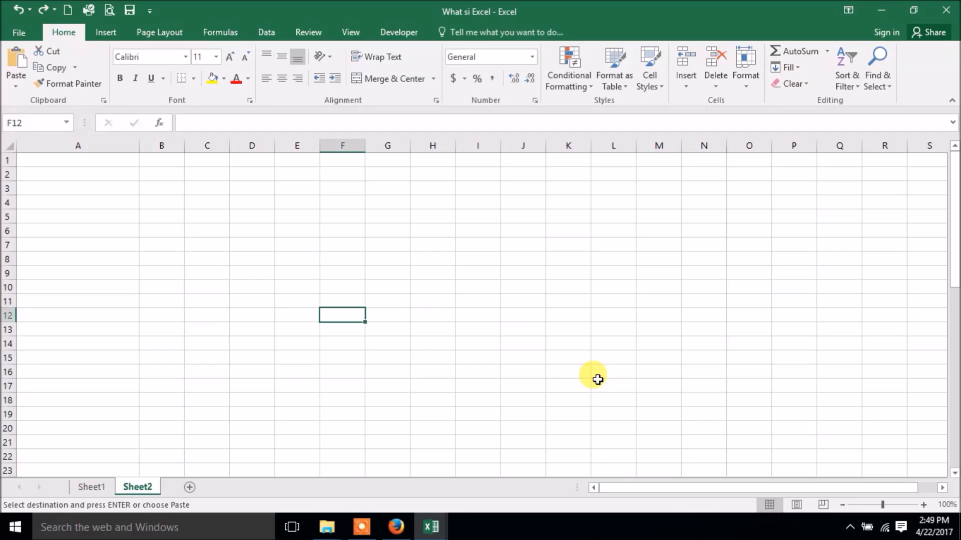
Paste the copied list of names starting in cell A2 and enter the header "Name" in A1.
{"action": "left_click", "coordinate": [93, 180]}
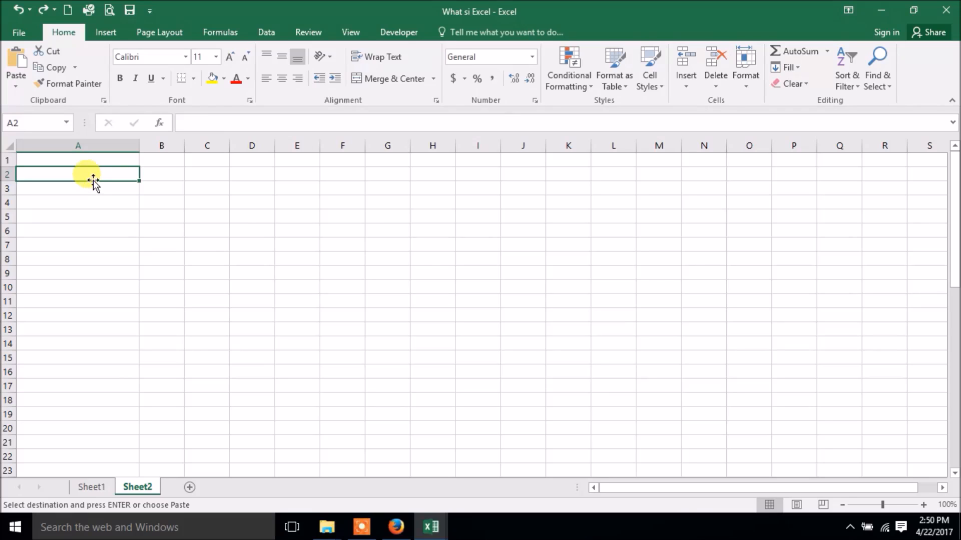
{"action": "key", "text": "ctrl+v"}
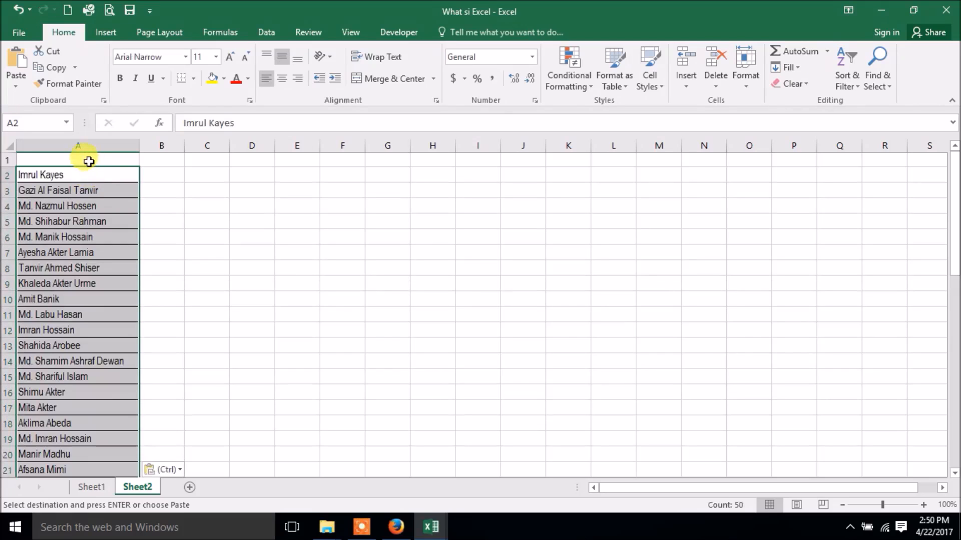
{"action": "left_click", "coordinate": [87, 160]}
{"action": "type", "text": "Namer"}
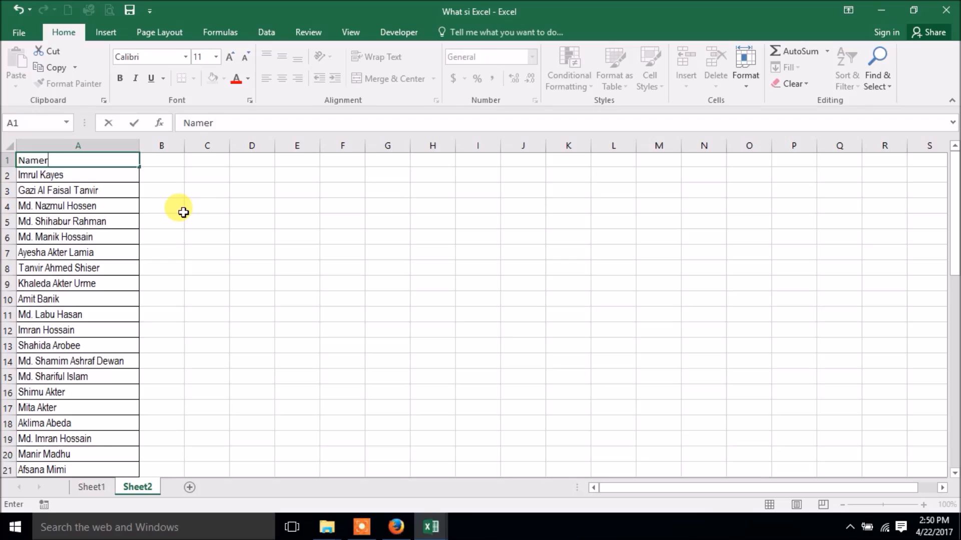
{"action": "key", "text": "BackSpace"}
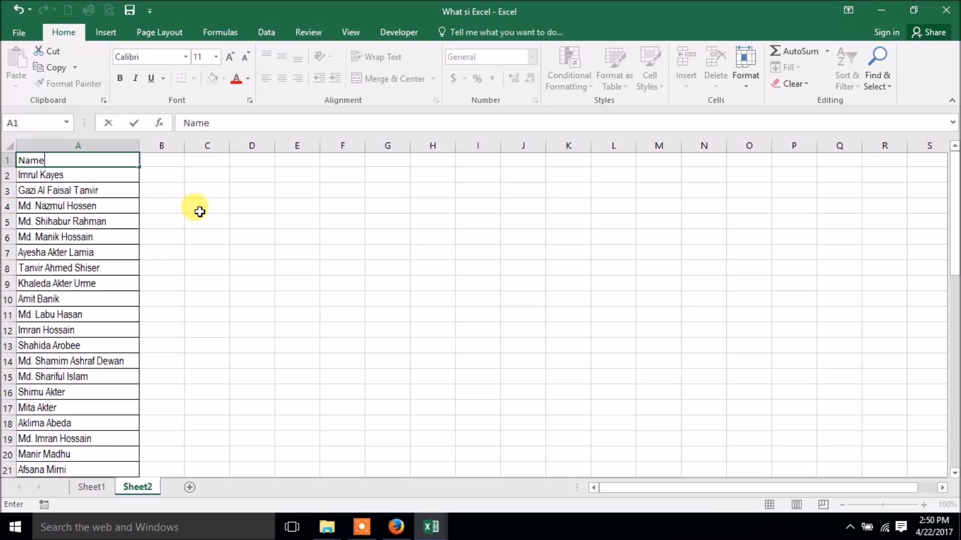
{"action": "left_click", "coordinate": [387, 236]}
Insert a new column before the names column and enter the header "SL" in cell A1.
{"action": "right_click", "coordinate": [44, 142]}
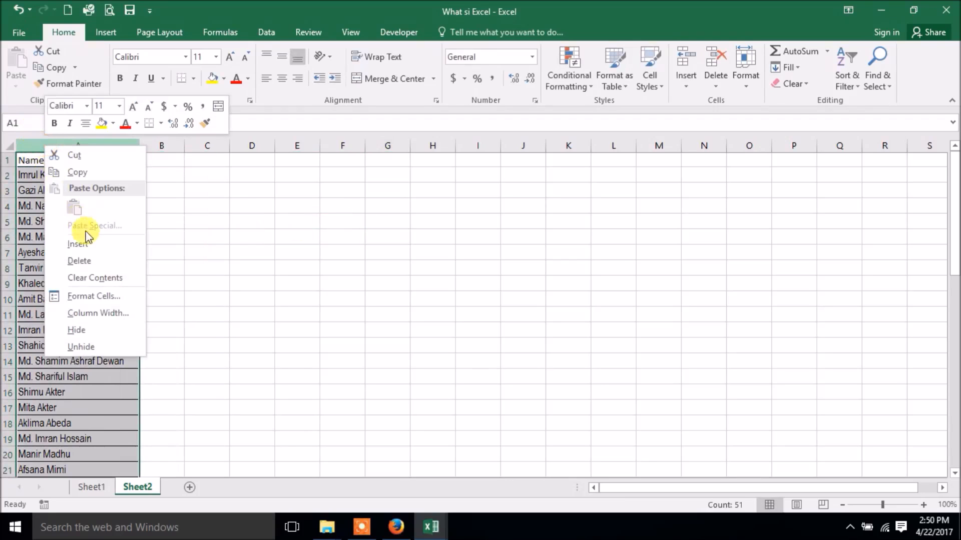
{"action": "left_click", "coordinate": [92, 245]}
{"action": "left_click", "coordinate": [299, 219]}
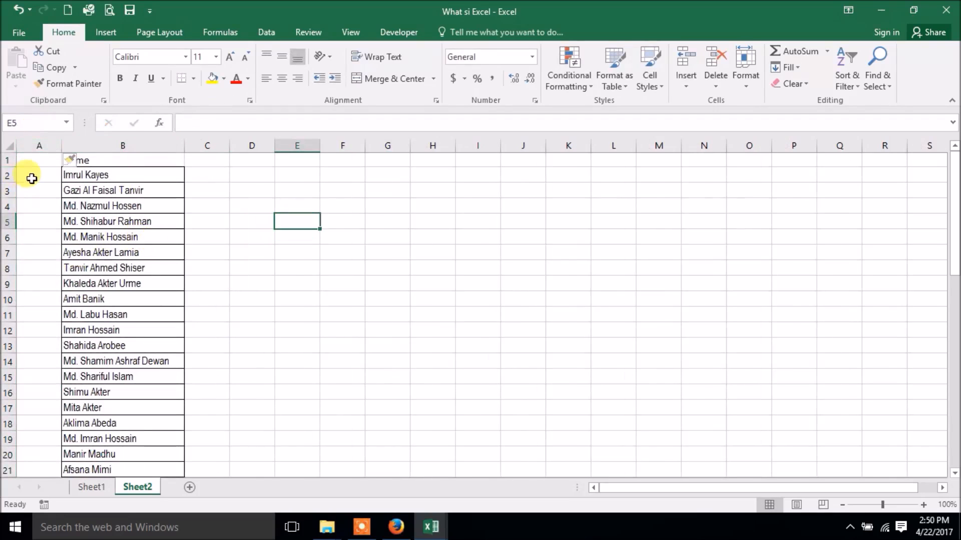
{"action": "left_click", "coordinate": [31, 158]}
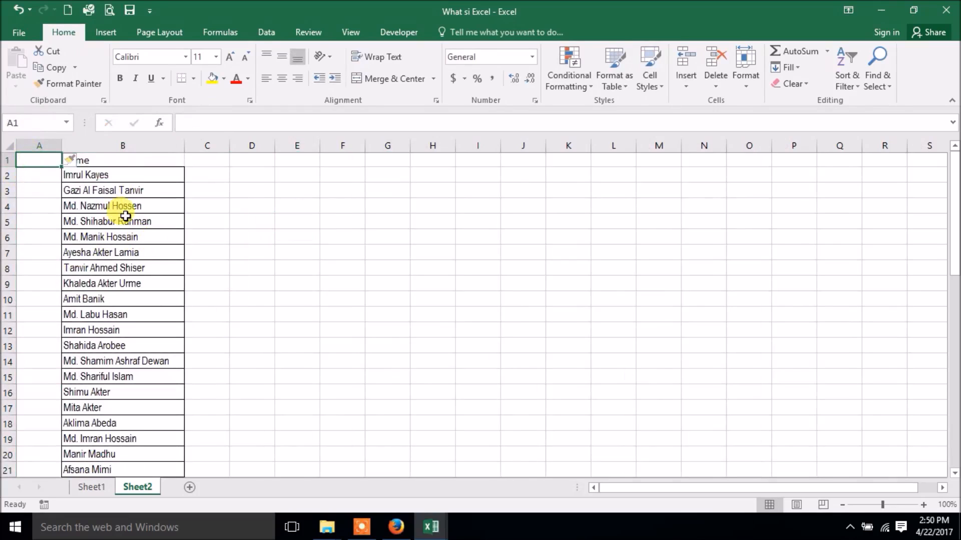
{"action": "type", "text": "SL"}
{"action": "left_click", "coordinate": [297, 300]}
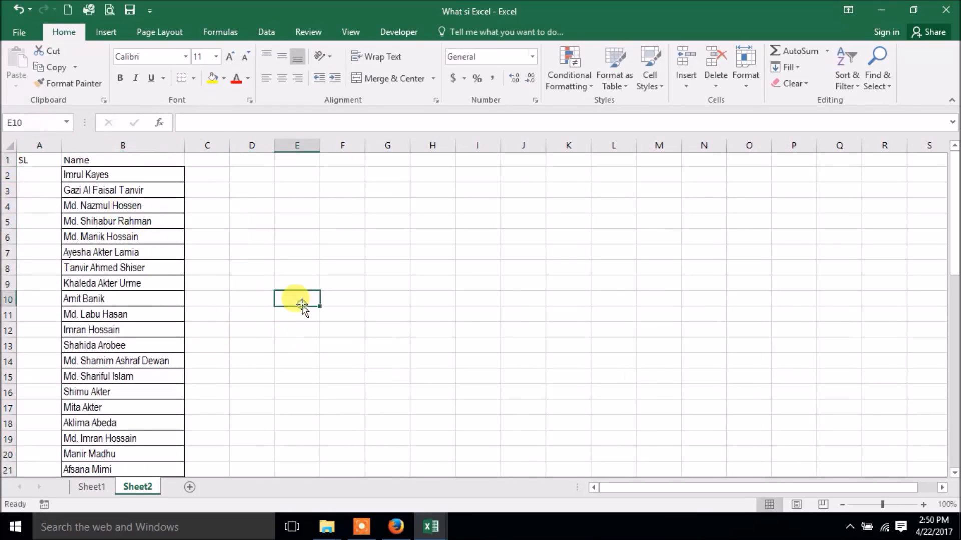
Enter the first serial number, 1, in cell A2.
{"action": "left_click", "coordinate": [33, 174]}
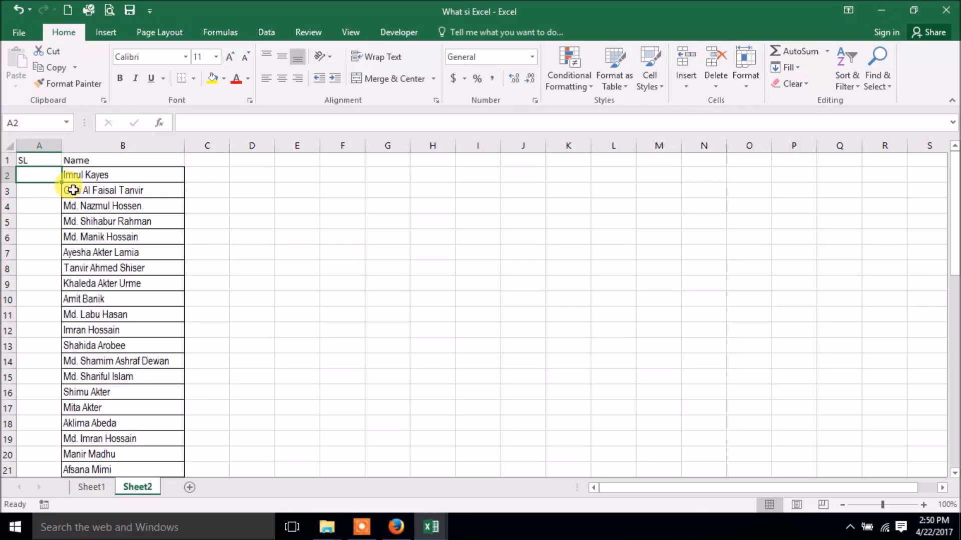
{"action": "type", "text": "1"}
{"action": "key", "text": "Return"}
{"action": "type", "text": "2"}
{"action": "key", "text": "Return"}
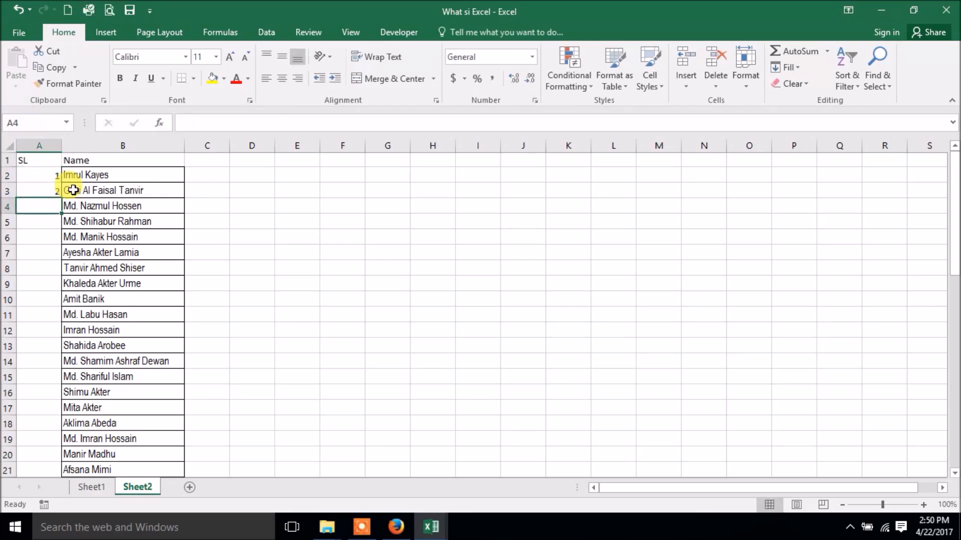
{"action": "type", "text": "3"}
{"action": "key", "text": "Return"}
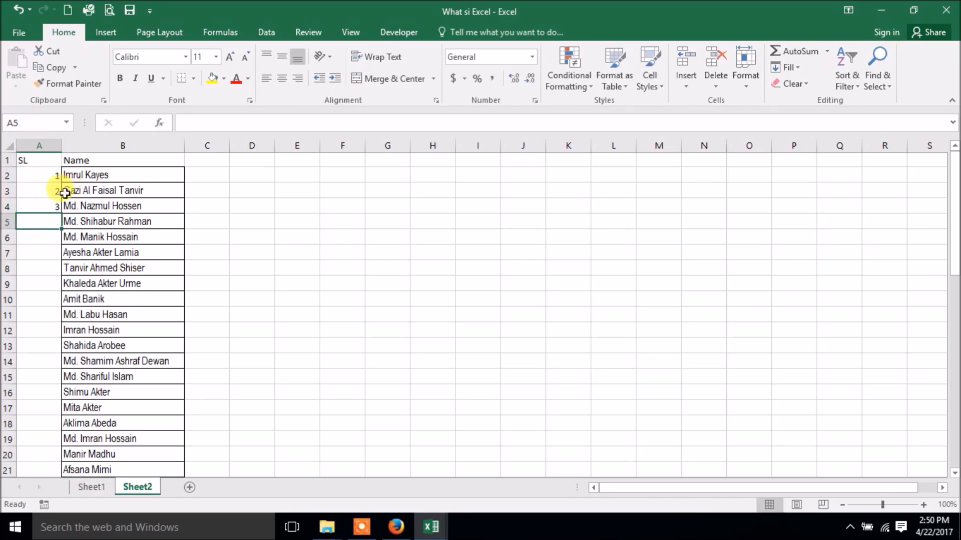
{"action": "left_click_drag", "start_coordinate": [41, 190], "coordinate": [43, 221]}
{"action": "key", "text": "Delete"}
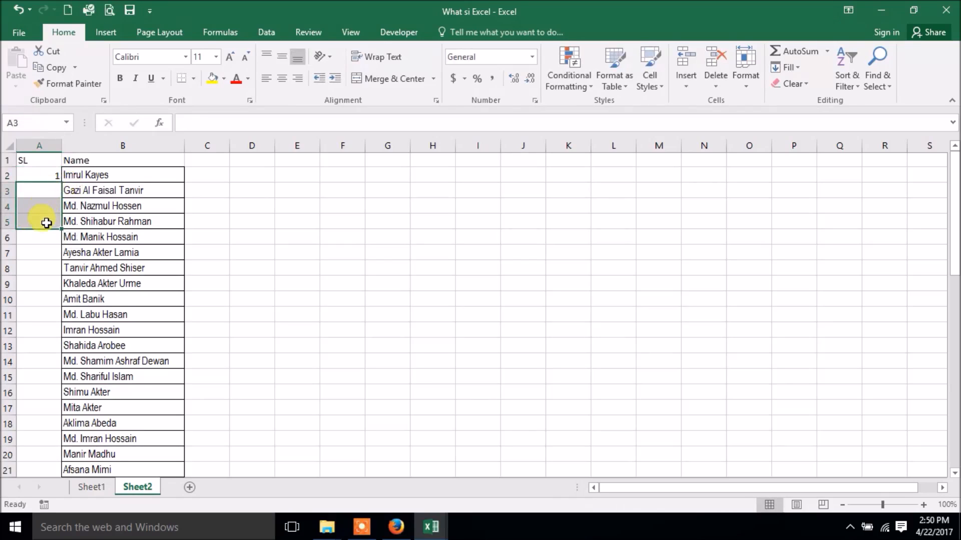
Apply all borders to the SL column range A1:A51 and center its contents horizontally.
{"action": "left_click_drag", "start_coordinate": [38, 160], "coordinate": [54, 450]}
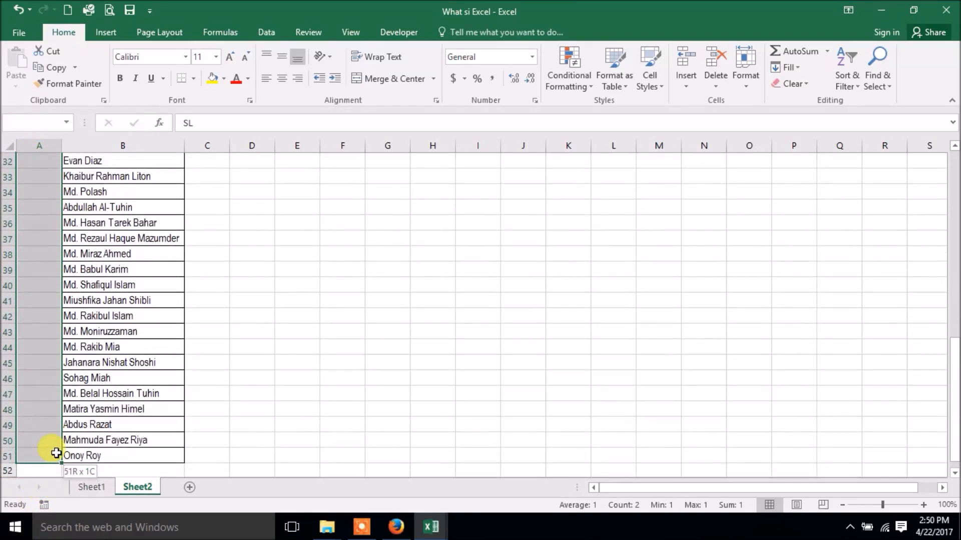
{"action": "left_click", "coordinate": [194, 80]}
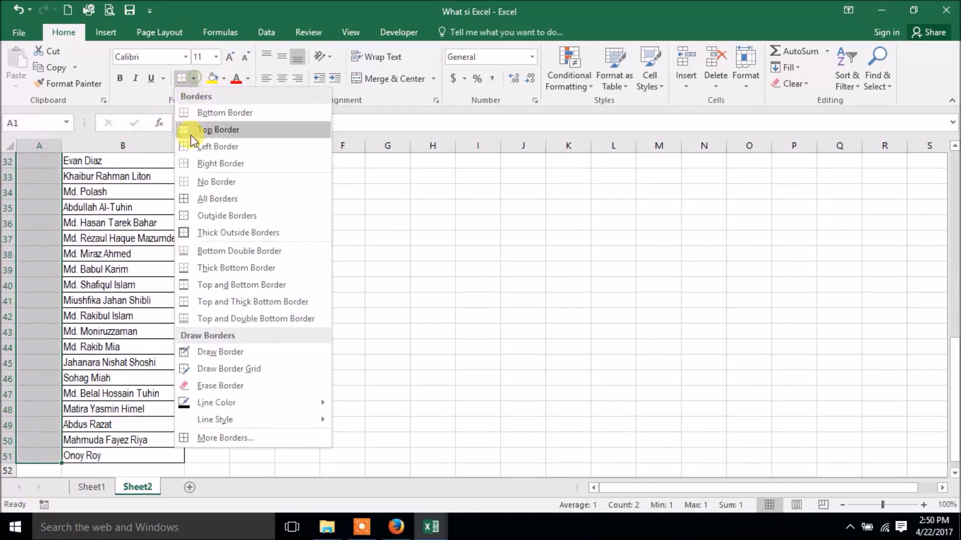
{"action": "left_click", "coordinate": [206, 198]}
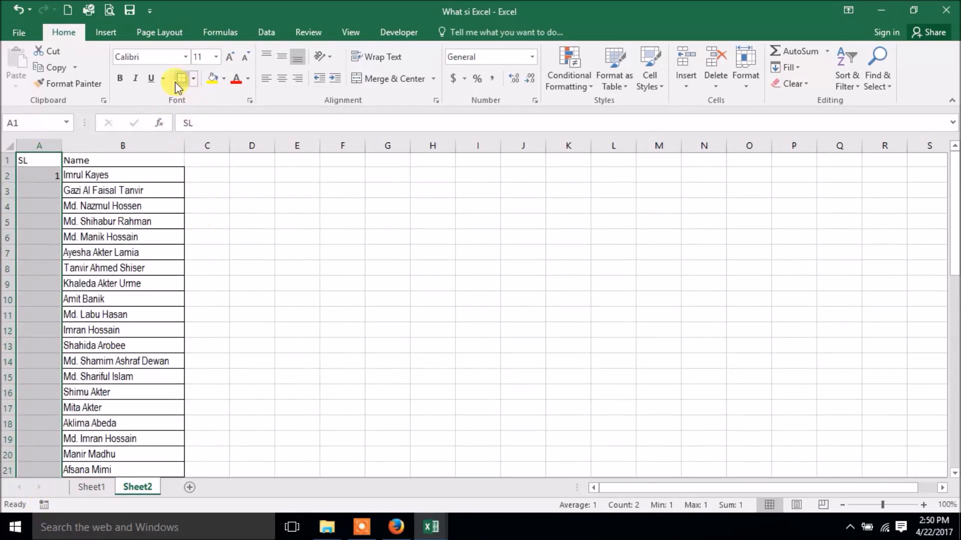
{"action": "left_click", "coordinate": [196, 80]}
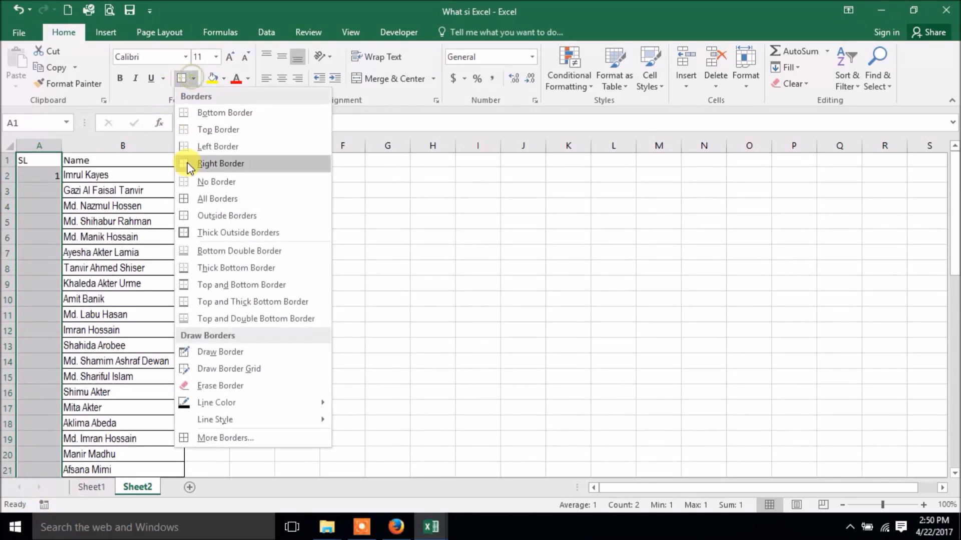
{"action": "left_click", "coordinate": [197, 199]}
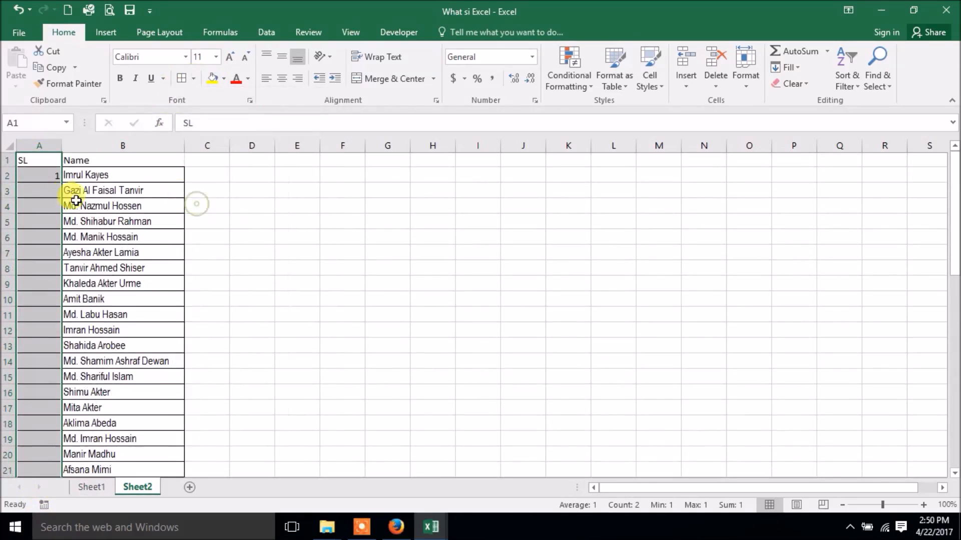
{"action": "left_click", "coordinate": [280, 83]}
Try filling A2 down to A4 as copies and down to A51 as a series, undoing each fill.
{"action": "left_click", "coordinate": [51, 178]}
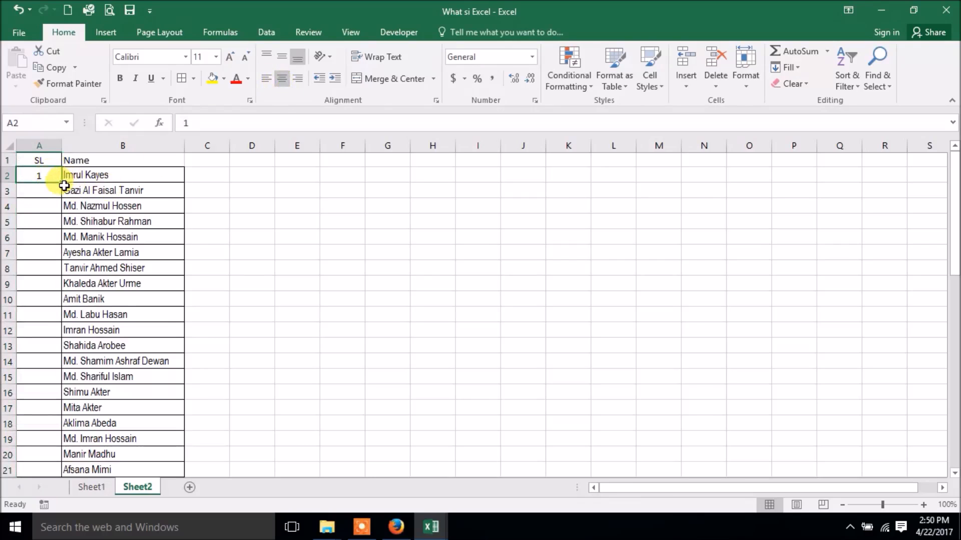
{"action": "left_click_drag", "start_coordinate": [61, 183], "coordinate": [53, 210]}
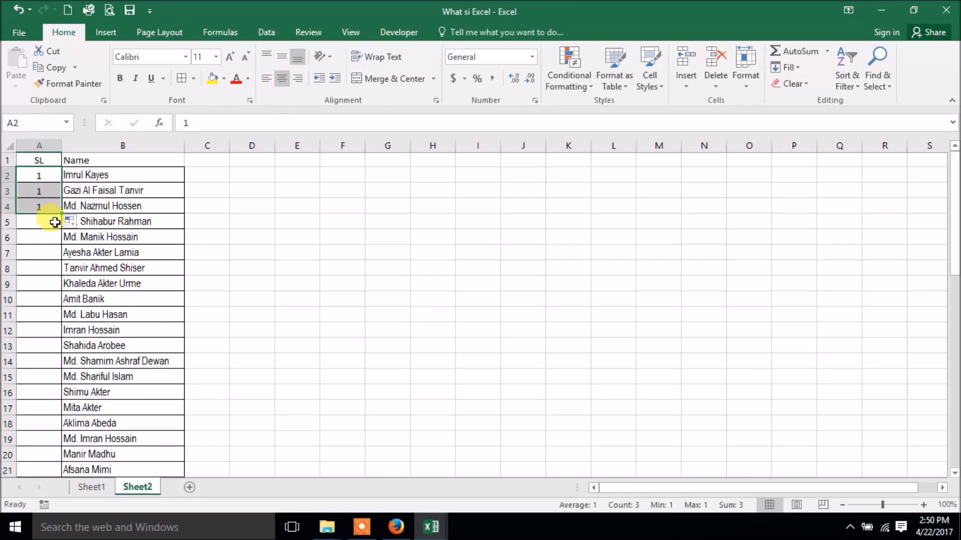
{"action": "key", "text": "ctrl+z"}
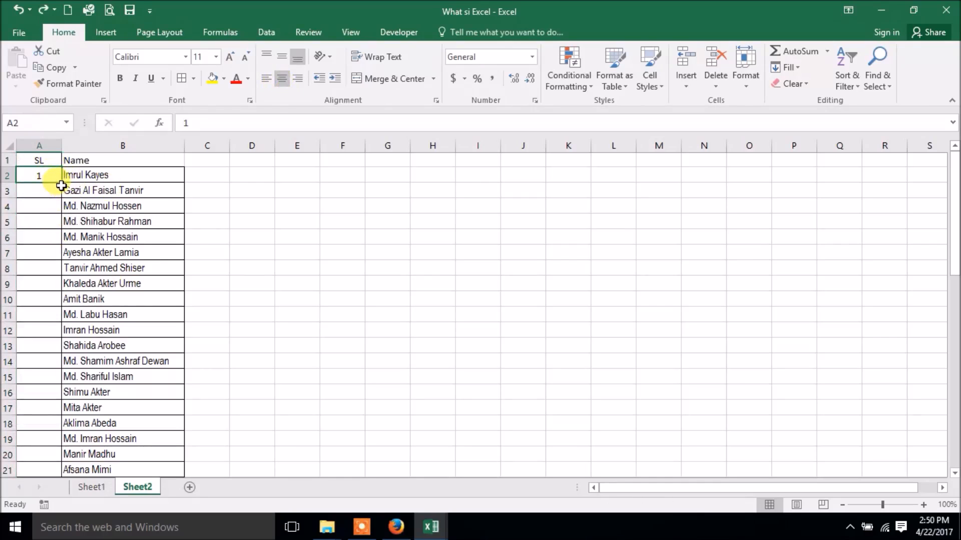
{"action": "left_click_drag", "start_coordinate": [63, 184], "coordinate": [54, 458]}
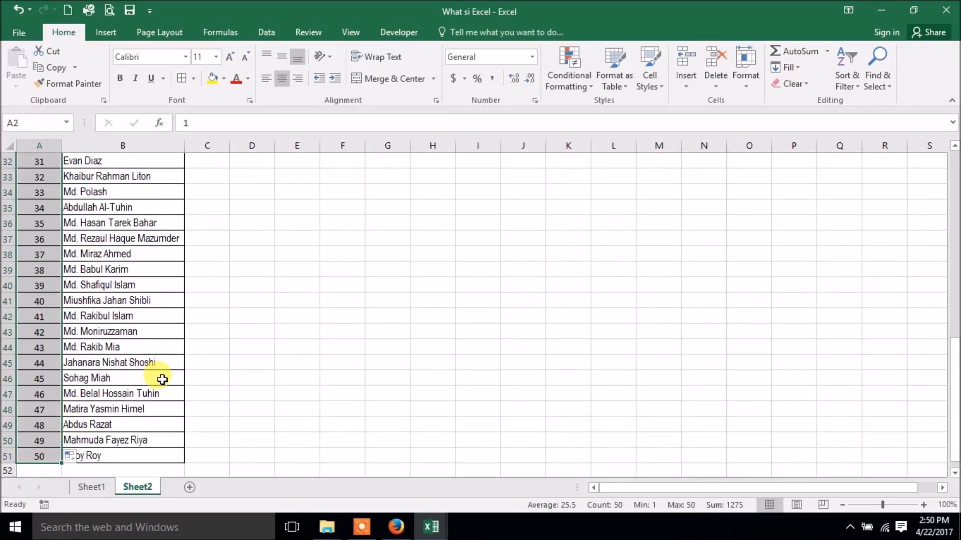
{"action": "key", "text": "ctrl+z"}
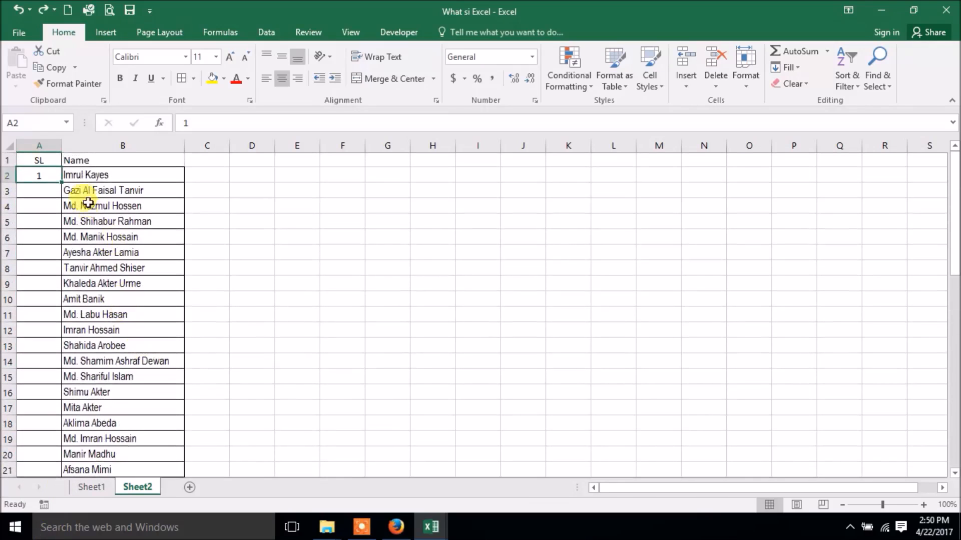
Fill the serial number from A2 down to A51 using the Fill Series option, and check the numbering against the names.
{"action": "left_click_drag", "start_coordinate": [61, 183], "coordinate": [59, 441]}
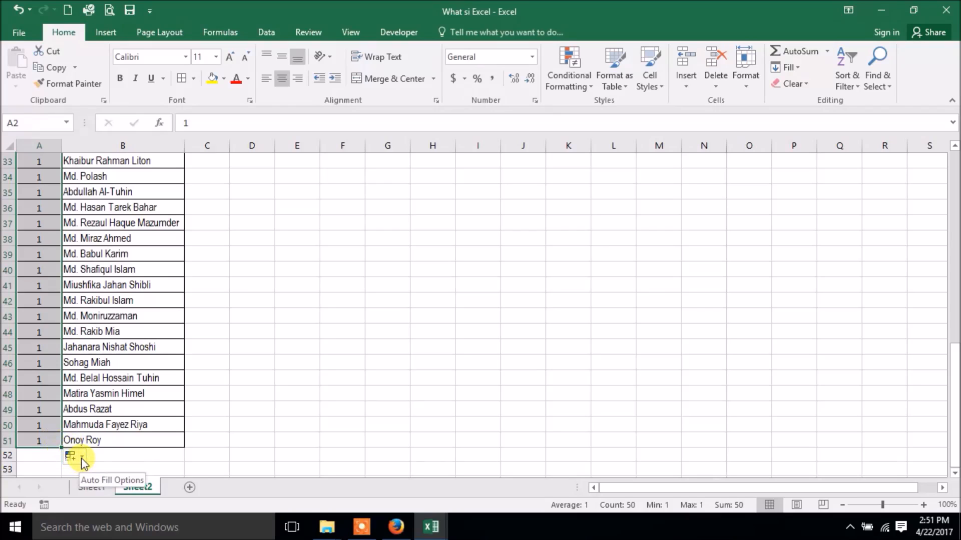
{"action": "left_click", "coordinate": [81, 458]}
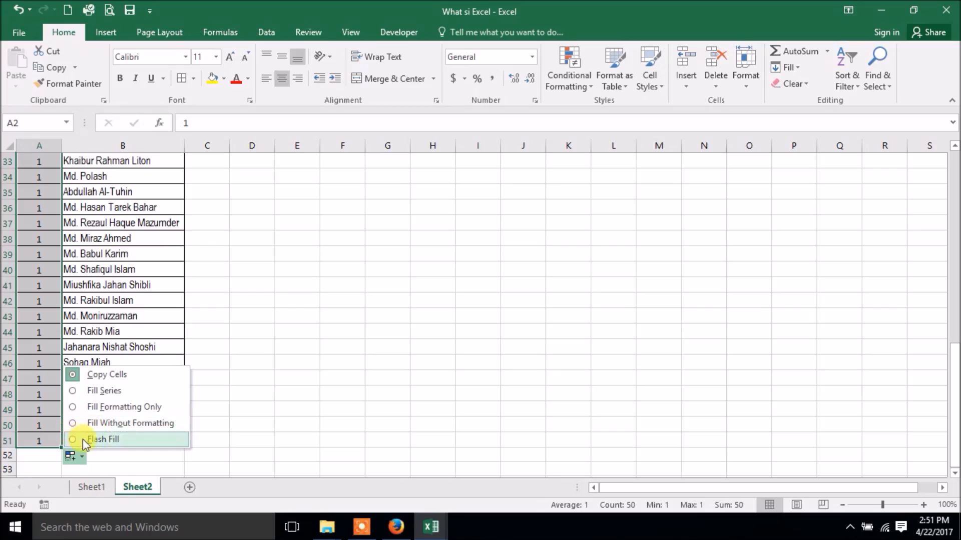
{"action": "left_click", "coordinate": [73, 390]}
{"action": "scroll", "coordinate": [71, 392], "scroll_direction": "up", "scroll_amount": 10}
{"action": "left_click", "coordinate": [380, 344]}
{"action": "scroll", "coordinate": [292, 375], "scroll_direction": "down", "scroll_amount": 7}
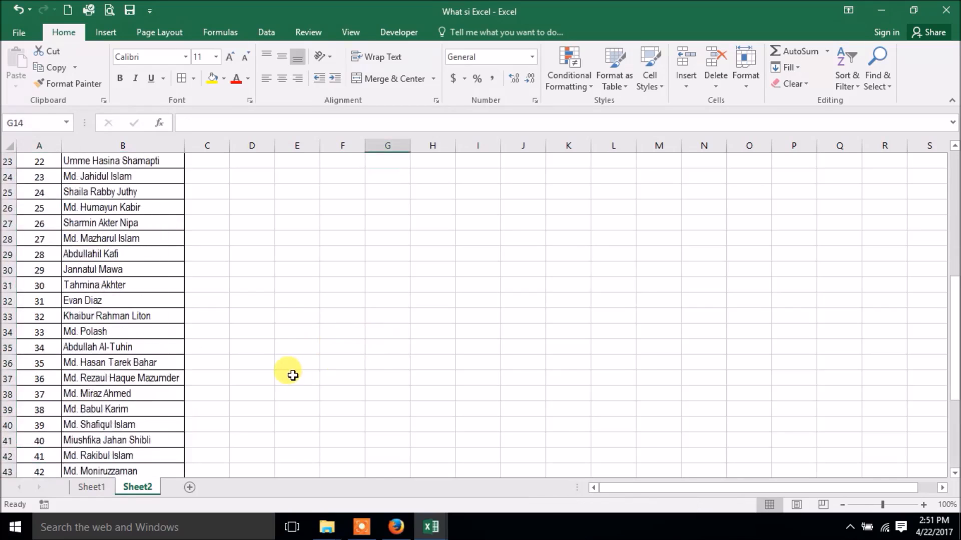
{"action": "scroll", "coordinate": [291, 373], "scroll_direction": "up", "scroll_amount": 7}
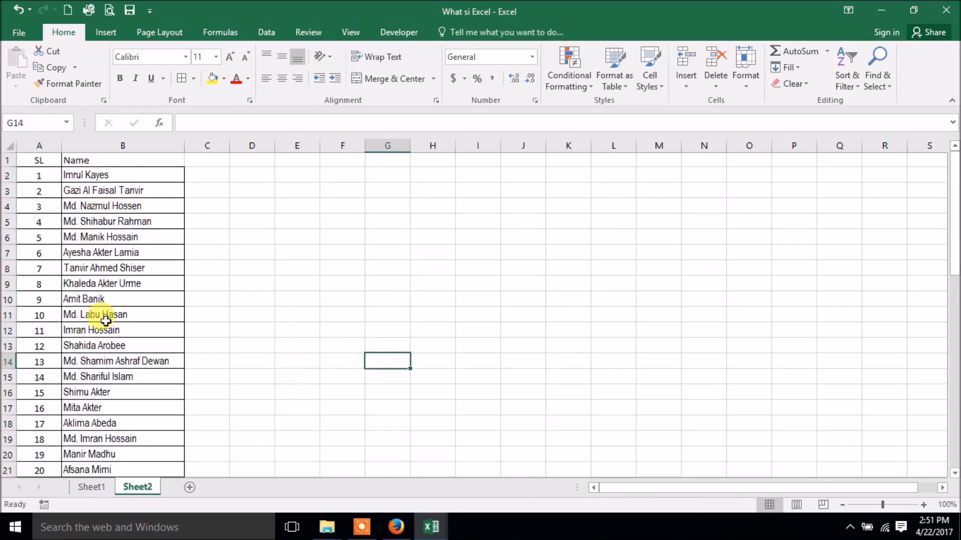
{"action": "scroll", "coordinate": [151, 340], "scroll_direction": "down", "scroll_amount": 12}
{"action": "scroll", "coordinate": [250, 365], "scroll_direction": "up", "scroll_amount": 3}
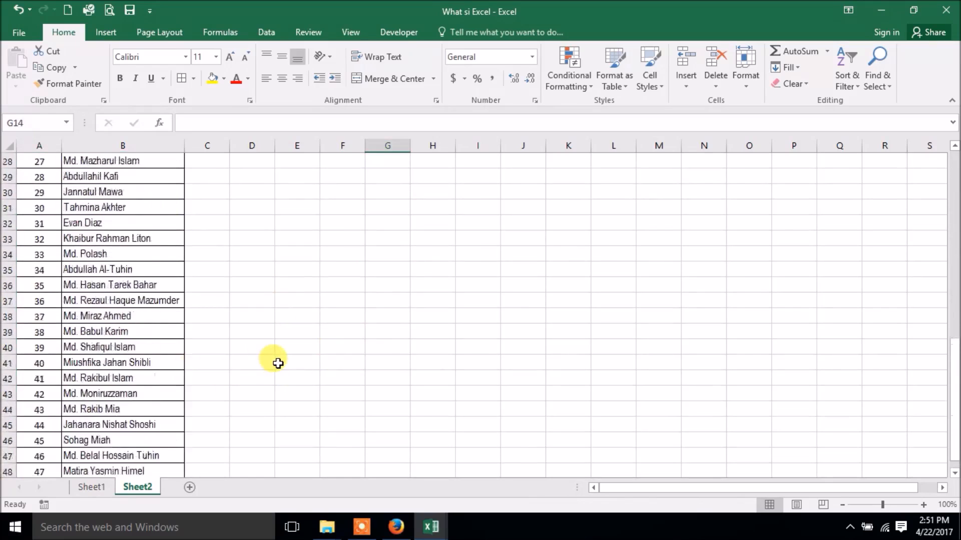
{"action": "scroll", "coordinate": [278, 363], "scroll_direction": "up", "scroll_amount": 9}
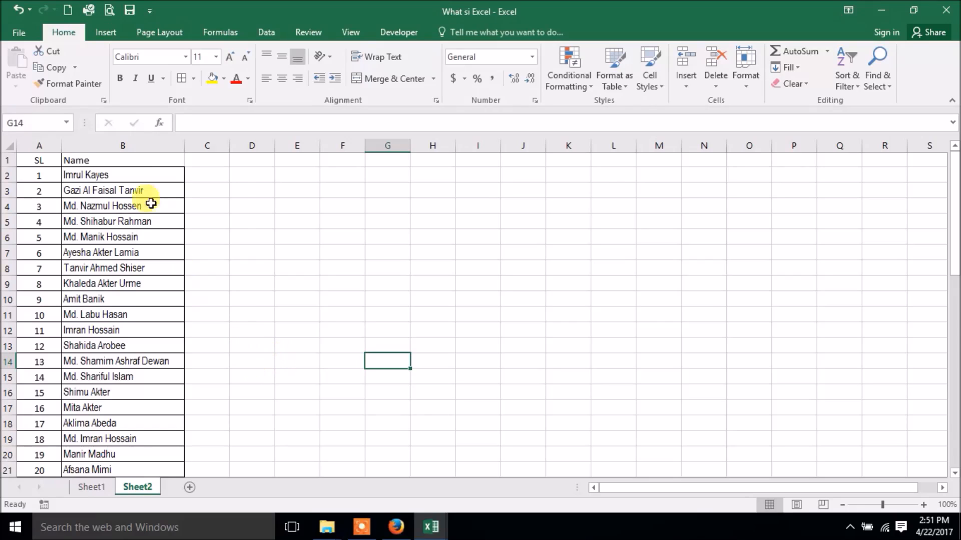
Apply all borders to the "Name" header cell B1.
{"action": "left_click", "coordinate": [117, 159]}
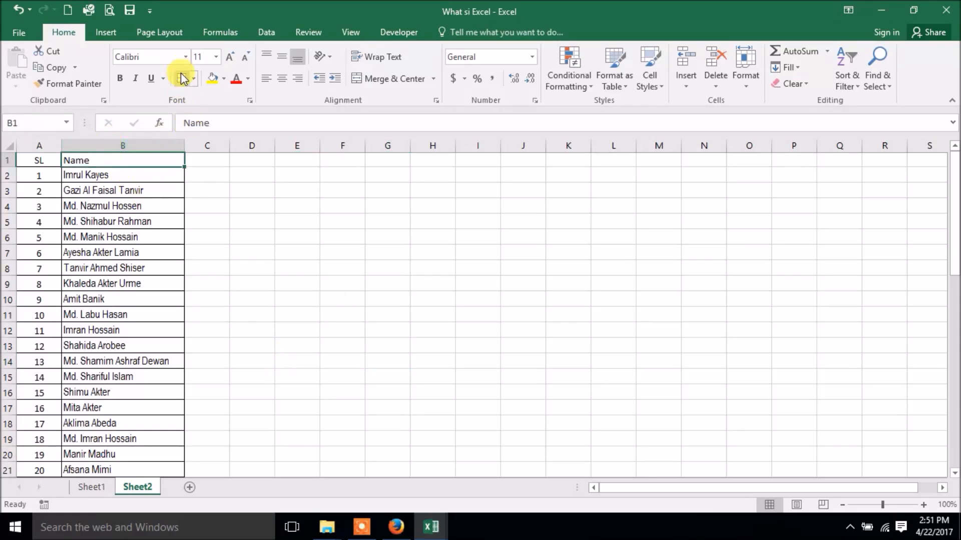
{"action": "left_click", "coordinate": [294, 286]}
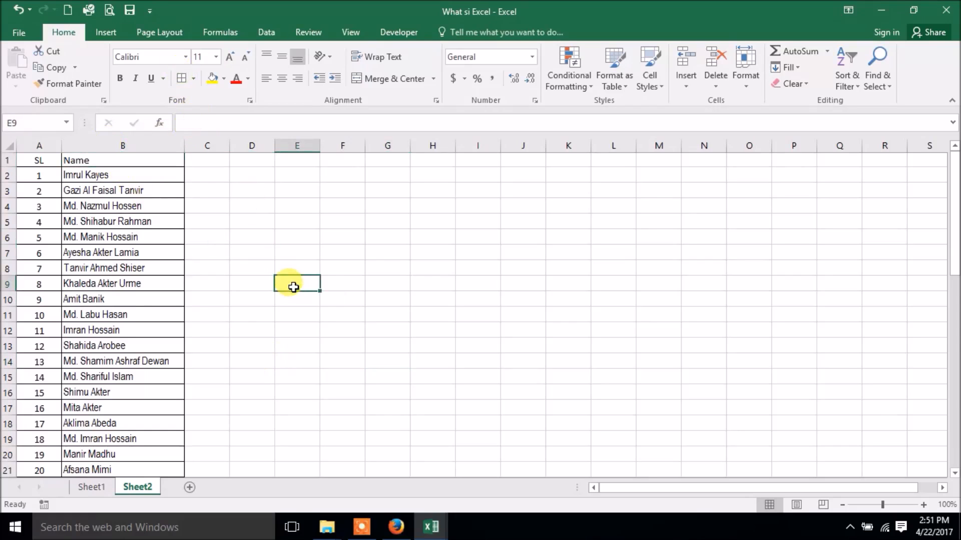
Try copying the 1 in A2 down through A12 with the fill handle, and undo that fill.
{"action": "left_click", "coordinate": [39, 191]}
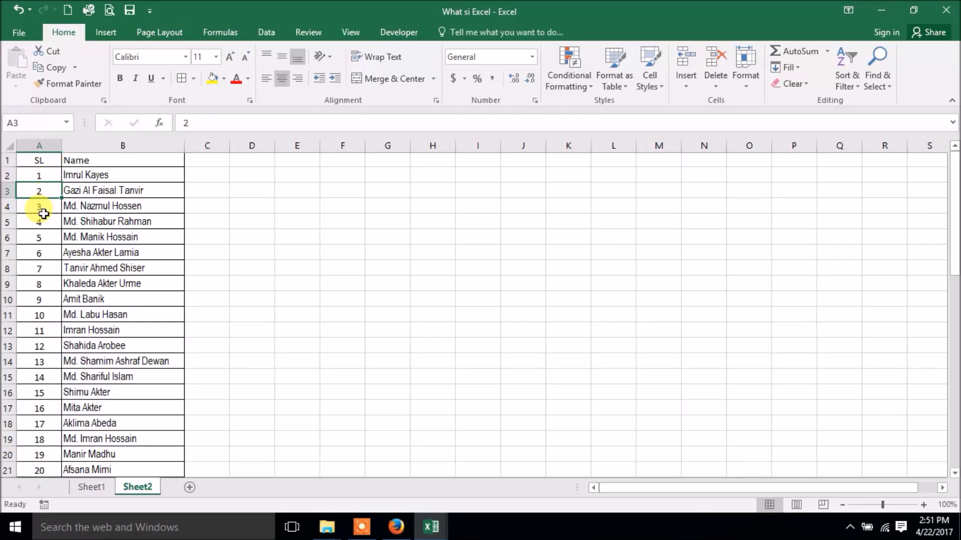
{"action": "left_click", "coordinate": [41, 175]}
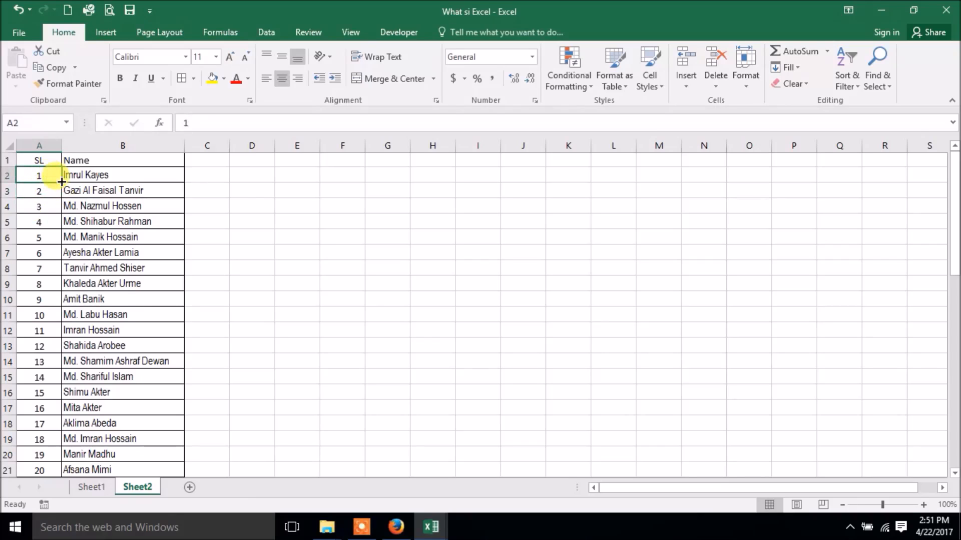
{"action": "left_click_drag", "start_coordinate": [61, 181], "coordinate": [61, 342]}
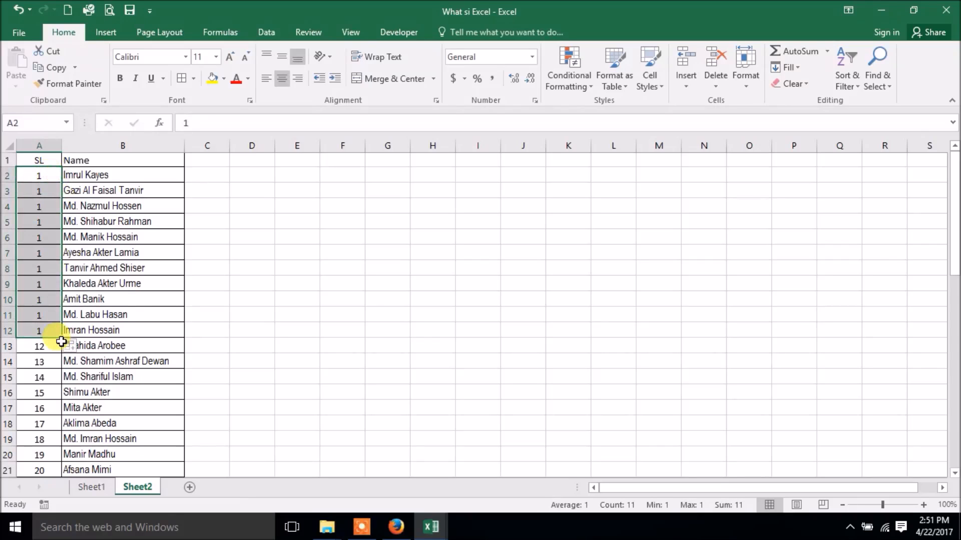
{"action": "key", "text": "ctrl+z"}
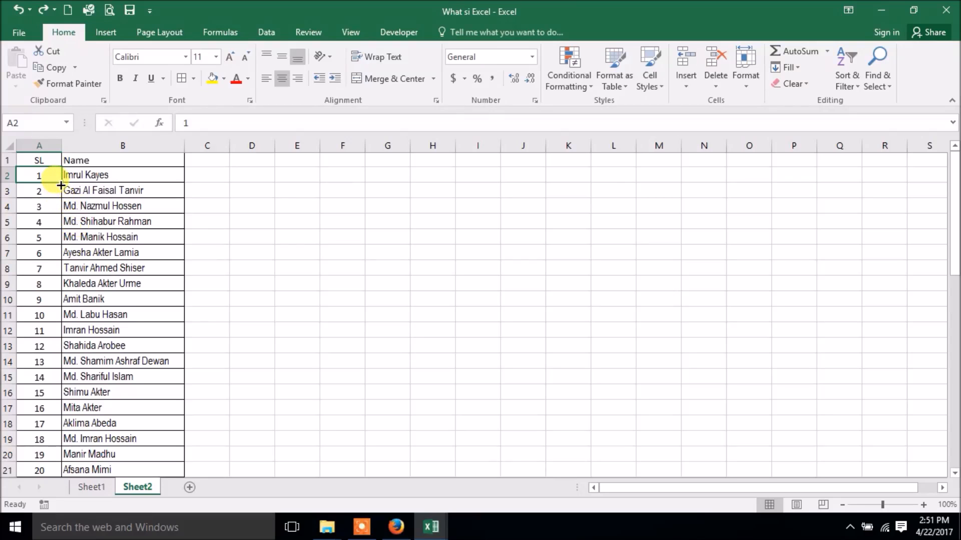
Refill the SL column from A2 down to A51 as an incrementing series from 1 to 50.
{"action": "left_click_drag", "start_coordinate": [61, 185], "coordinate": [44, 458]}
{"action": "scroll", "coordinate": [207, 345], "scroll_direction": "up", "scroll_amount": 6}
{"action": "scroll", "coordinate": [207, 345], "scroll_direction": "up", "scroll_amount": 4}
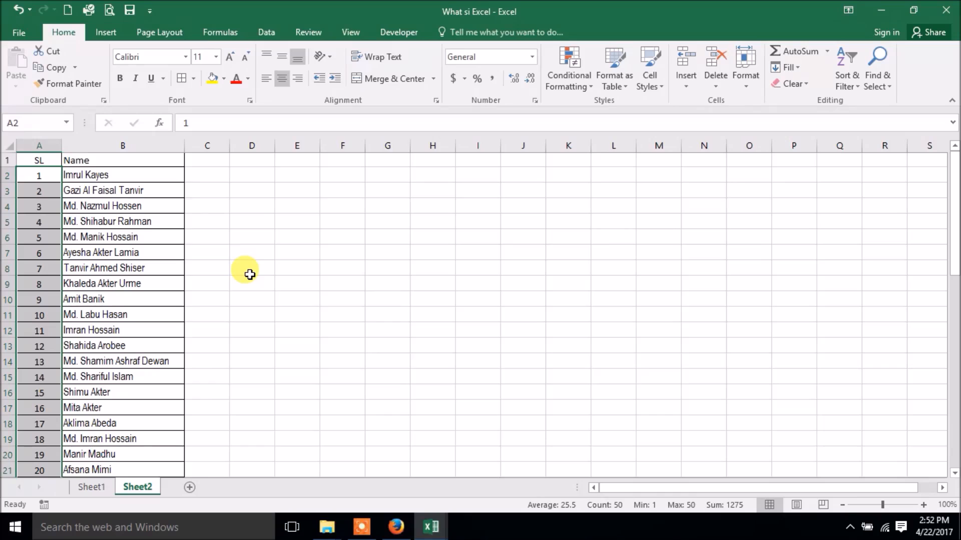
Enter "January" as the column header in C1.
{"action": "left_click", "coordinate": [204, 159]}
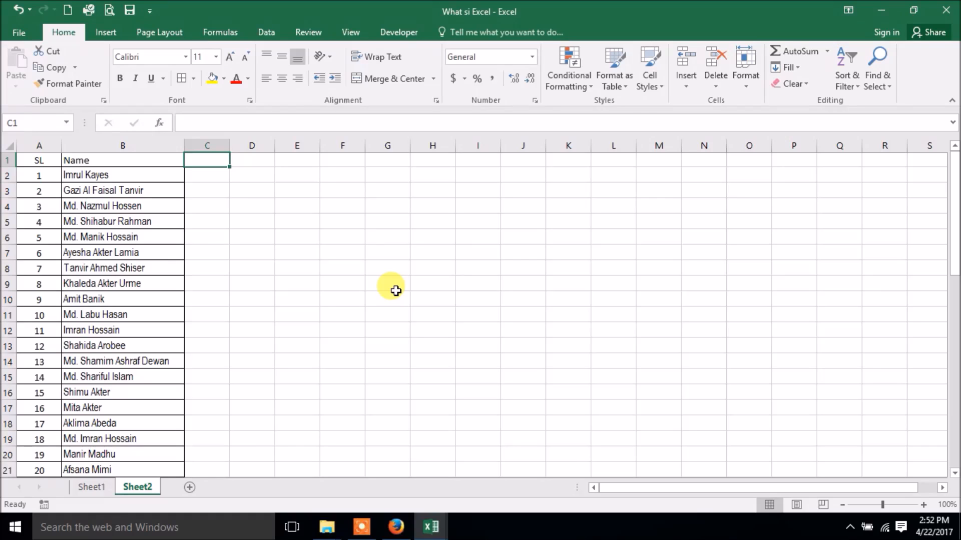
{"action": "type", "text": "Ja"}
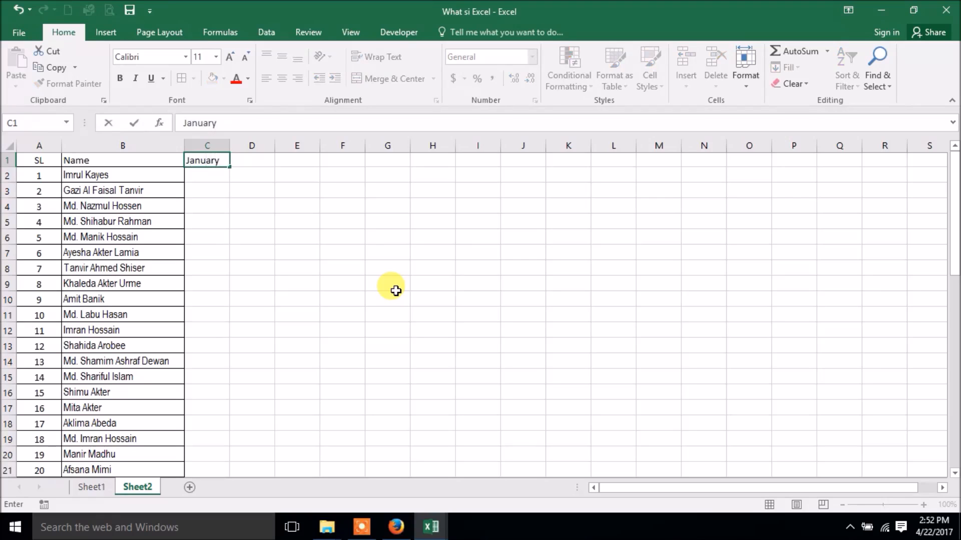
{"action": "type", "text": "nuary"}
{"action": "key", "text": "Tab"}
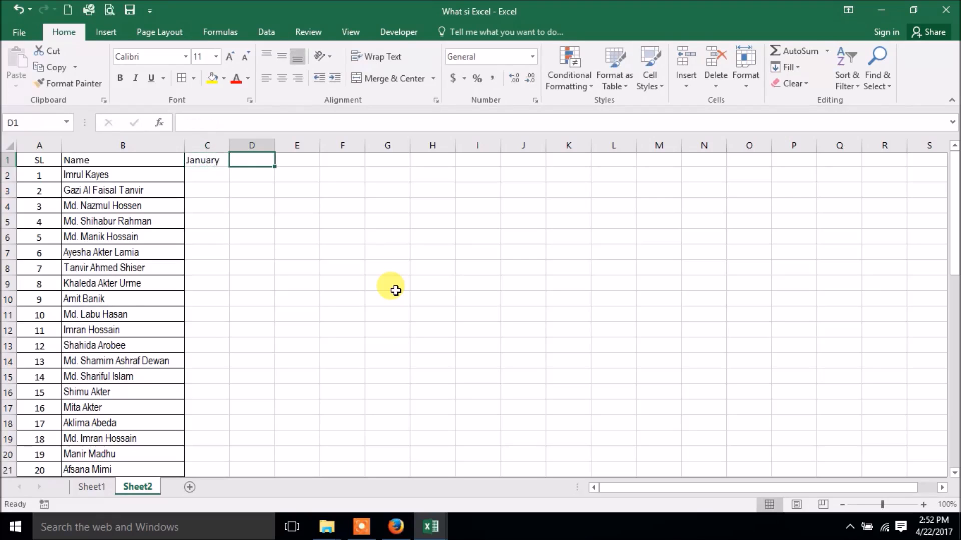
Try filling full month names from C1 across to N1 as a series, and undo the fill.
{"action": "left_click", "coordinate": [206, 159]}
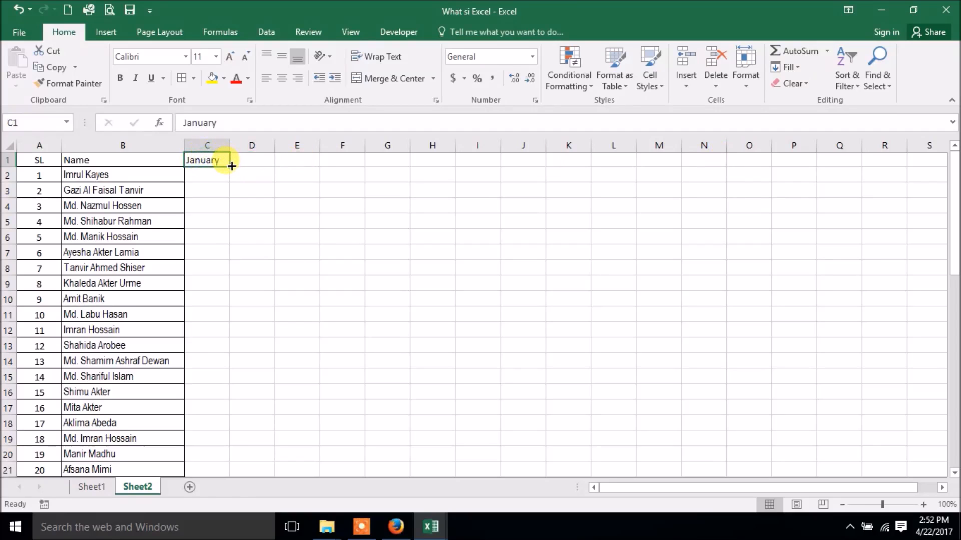
{"action": "left_click_drag", "start_coordinate": [232, 167], "coordinate": [724, 164]}
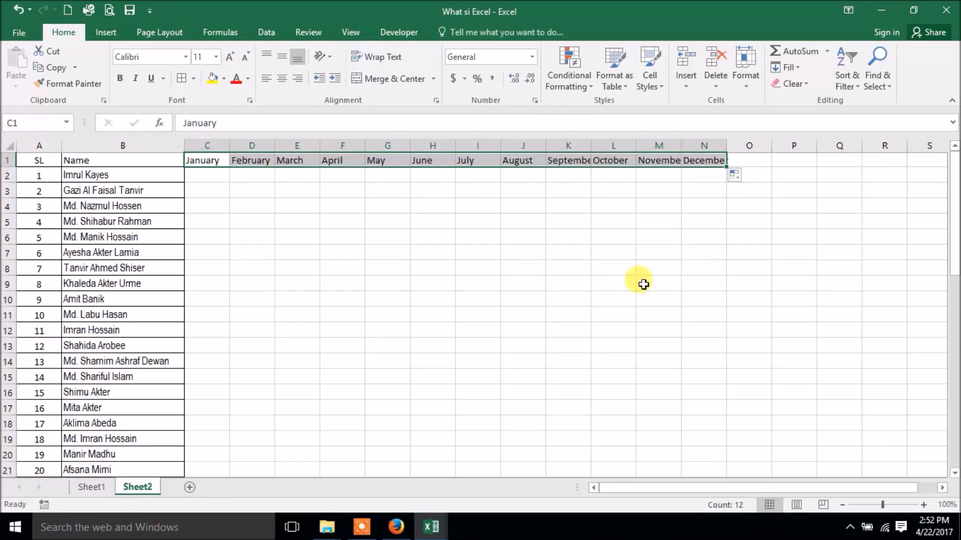
{"action": "key", "text": "ctrl+z"}
Shorten the C1 header to "Jan" and fill the abbreviated month names across to "Dec" in N1.
{"action": "double_click", "coordinate": [204, 162]}
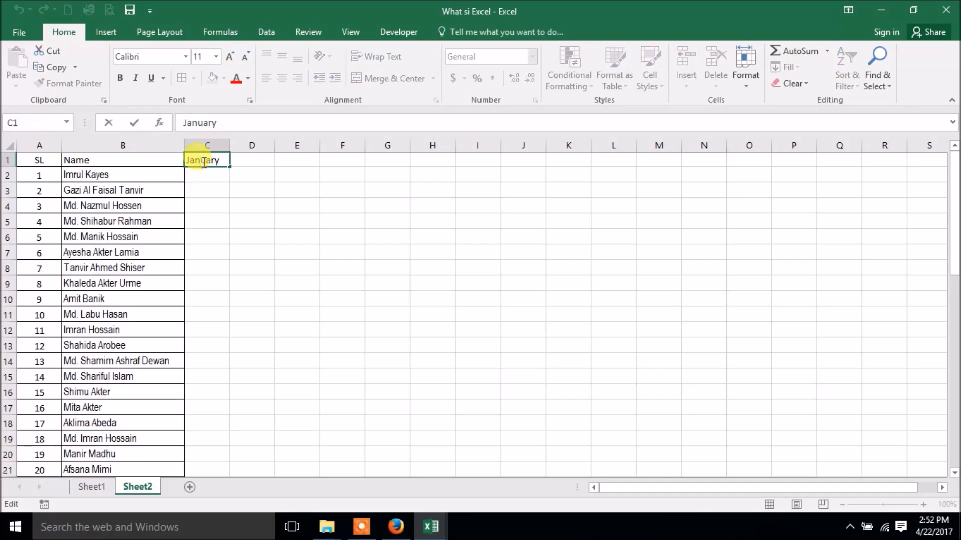
{"action": "left_click_drag", "start_coordinate": [202, 162], "coordinate": [240, 161]}
{"action": "key", "text": "BackSpace"}
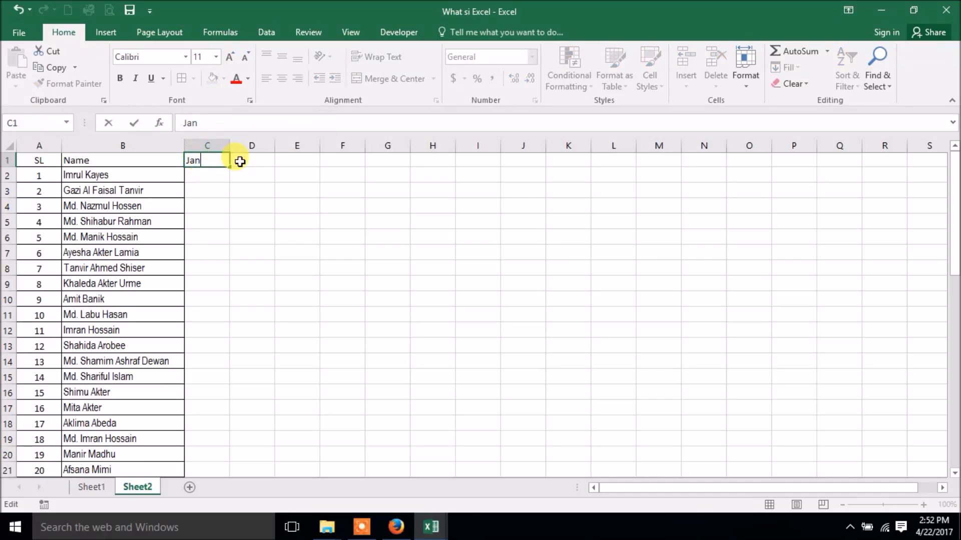
{"action": "key", "text": "Return"}
{"action": "left_click", "coordinate": [216, 160]}
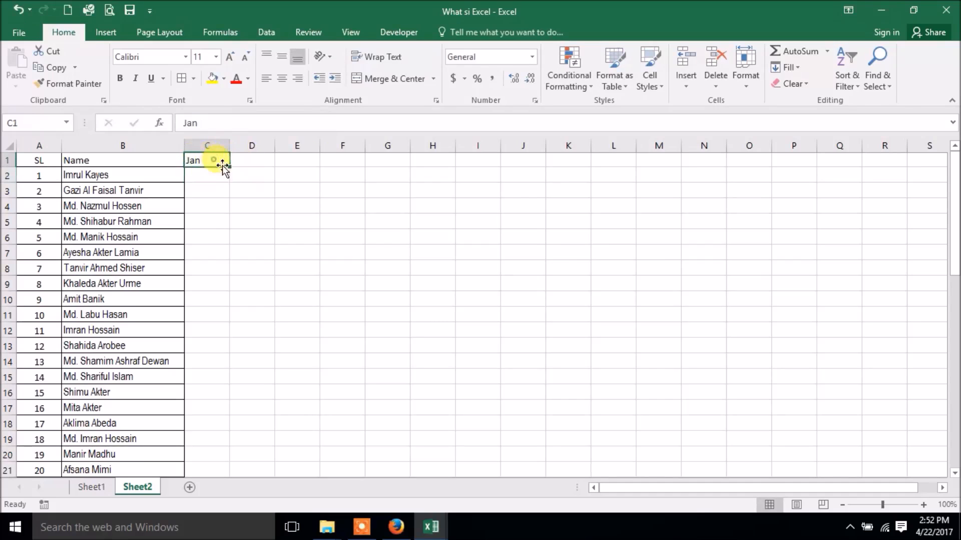
{"action": "left_click_drag", "start_coordinate": [231, 166], "coordinate": [744, 150]}
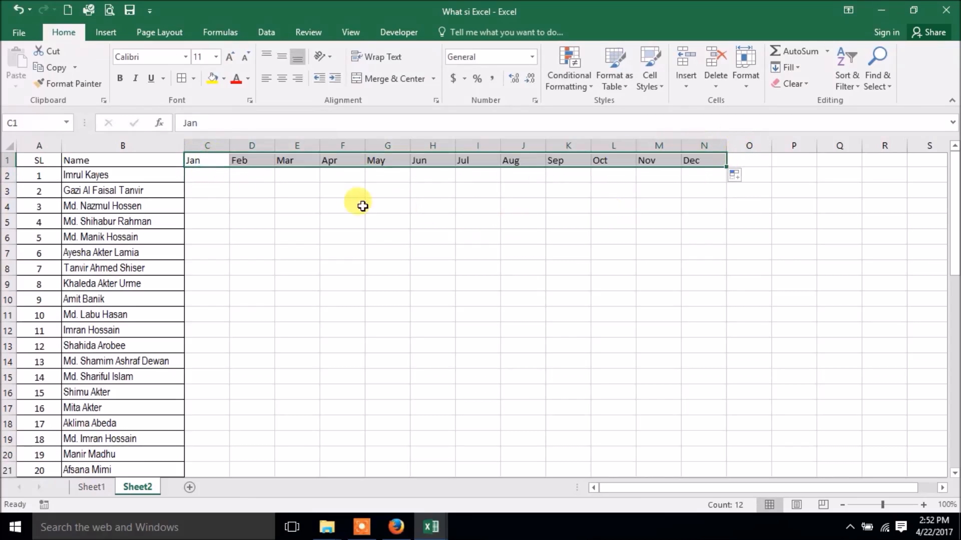
Apply all borders to the month headers C1:N1 and enter "Total" as the header in O1.
{"action": "left_click_drag", "start_coordinate": [195, 161], "coordinate": [704, 156]}
{"action": "left_click", "coordinate": [181, 78]}
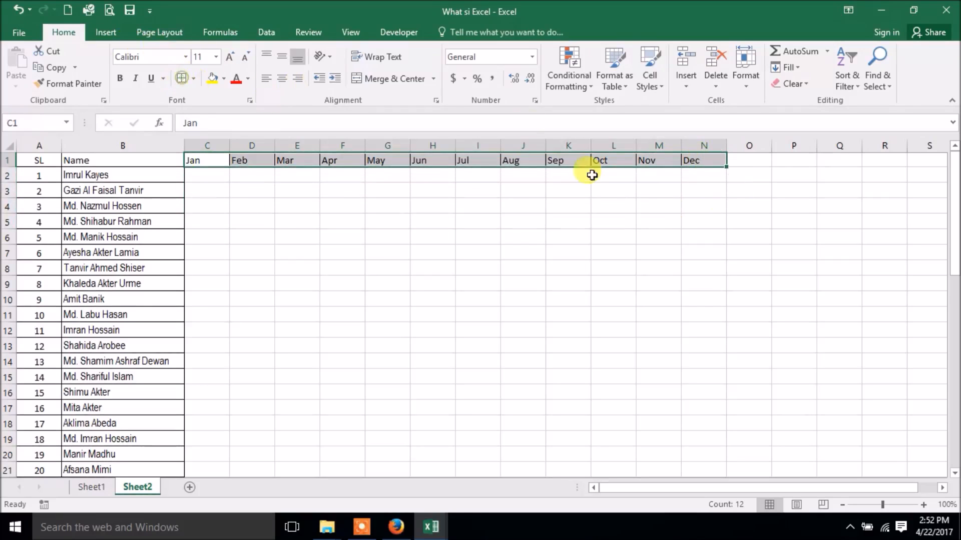
{"action": "left_click", "coordinate": [757, 160]}
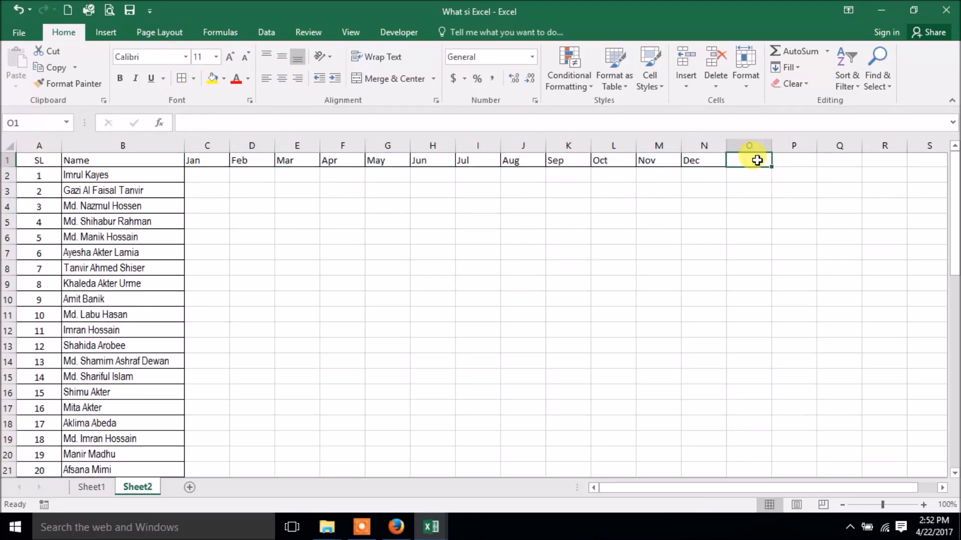
{"action": "type", "text": "To"}
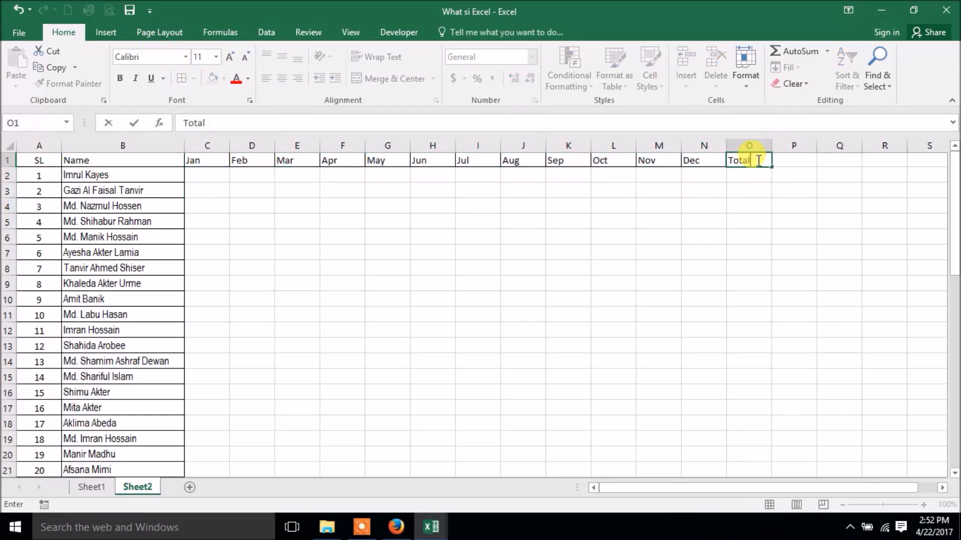
{"action": "type", "text": "tal"}
{"action": "left_click", "coordinate": [773, 248]}
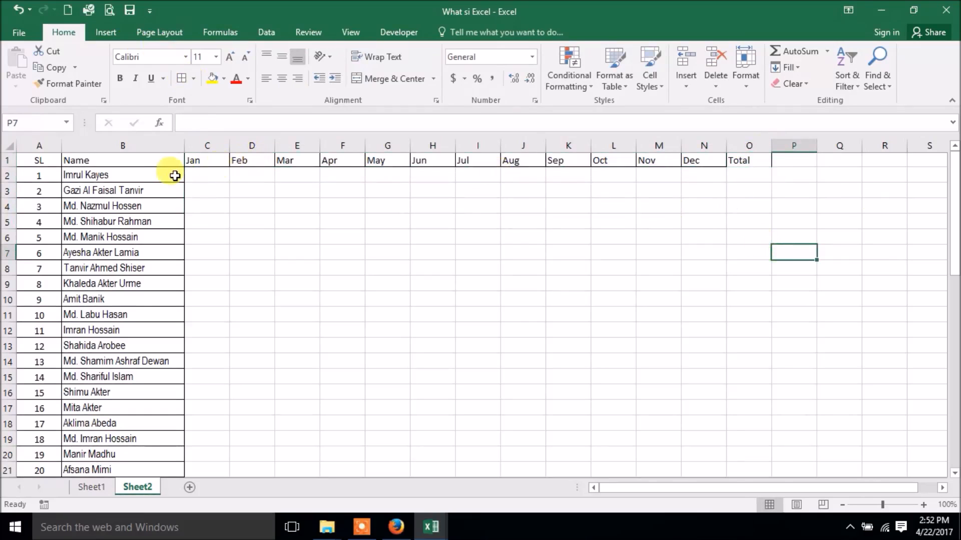
Apply all borders to the month and total grid C1:O51.
{"action": "left_click_drag", "start_coordinate": [200, 161], "coordinate": [735, 416]}
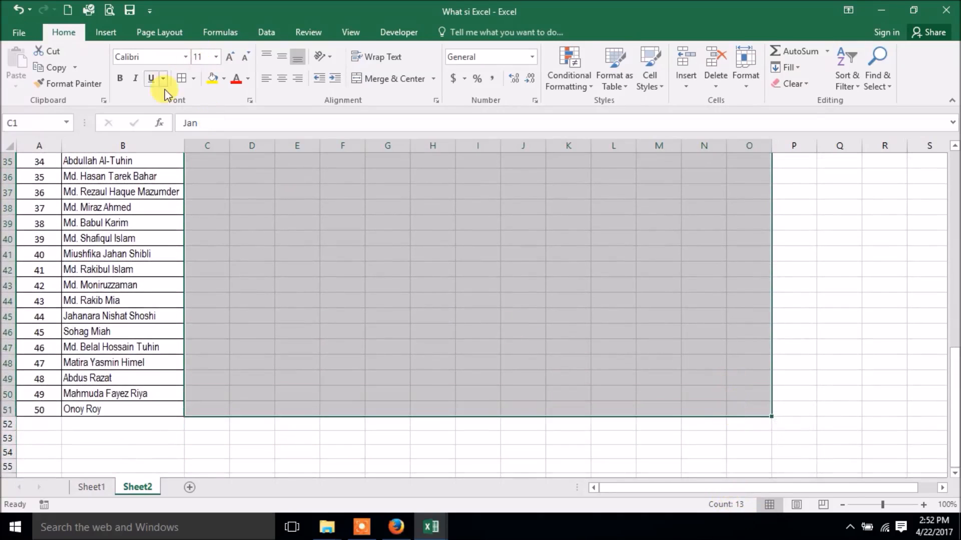
{"action": "left_click", "coordinate": [182, 78]}
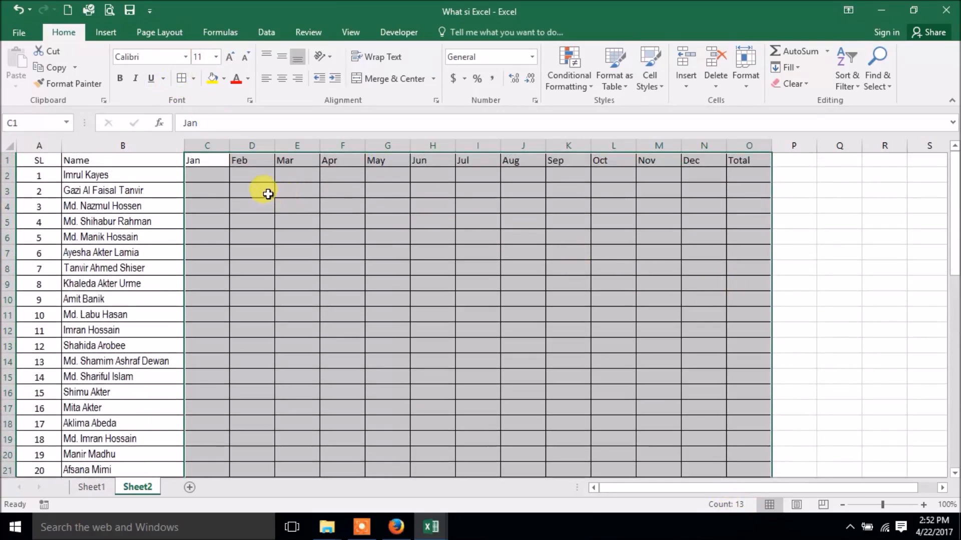
{"action": "left_click", "coordinate": [264, 193]}
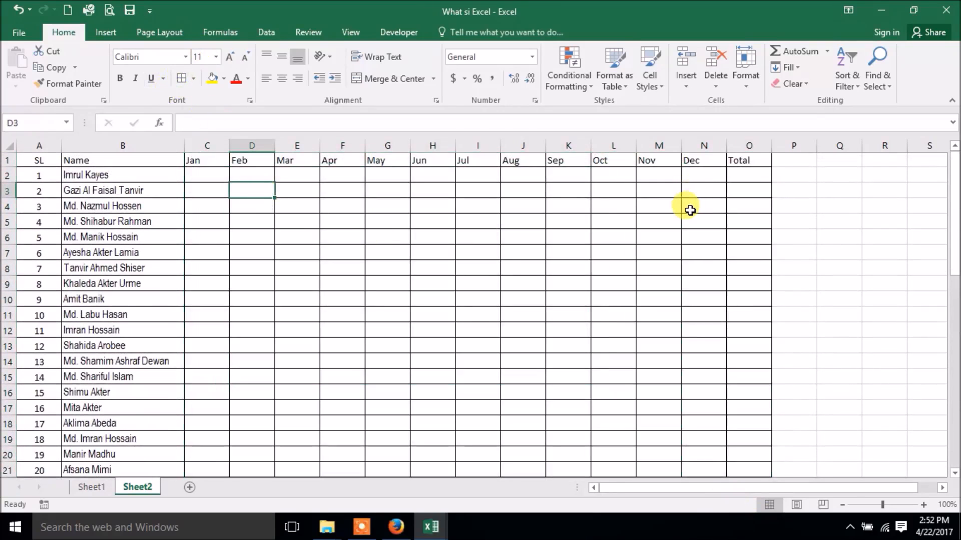
Fill all cells of C2:N51 at once with the formula =CEILING(RANDBETWEEN(1000,9000),100).
{"action": "left_click_drag", "start_coordinate": [199, 180], "coordinate": [705, 441]}
{"action": "scroll", "coordinate": [704, 442], "scroll_direction": "up", "scroll_amount": 2}
{"action": "type", "text": "=c"}
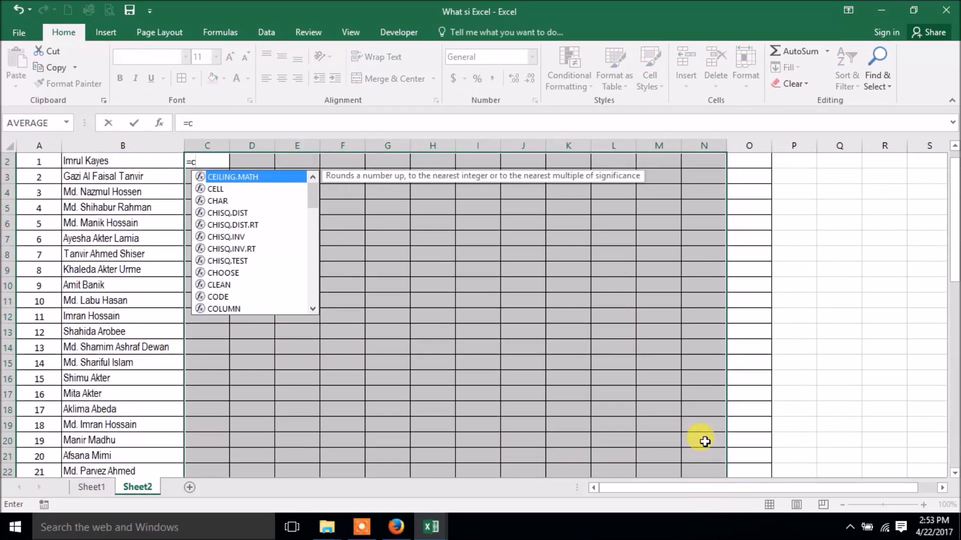
{"action": "type", "text": "e"}
{"action": "key", "text": "Down"}
{"action": "key", "text": "Down"}
{"action": "key", "text": "Tab"}
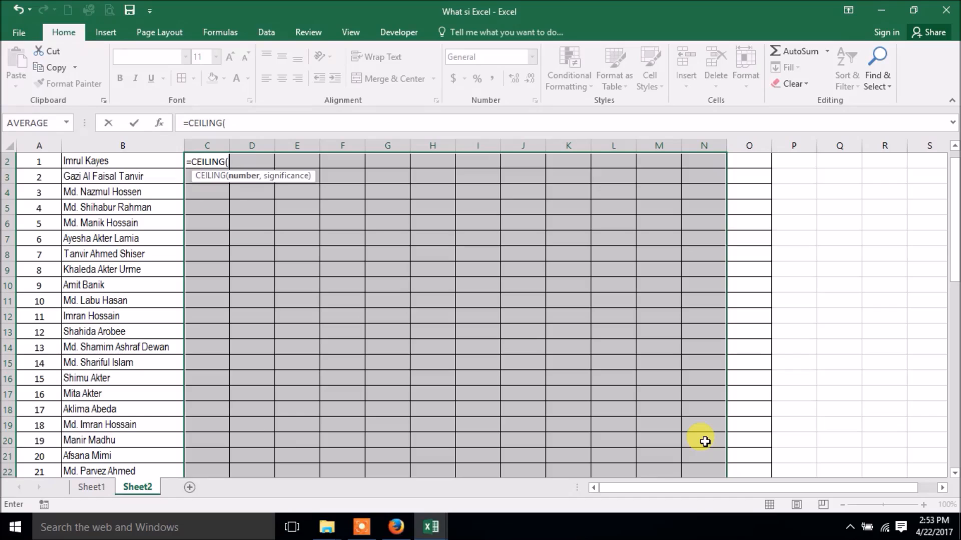
{"action": "type", "text": "ro"}
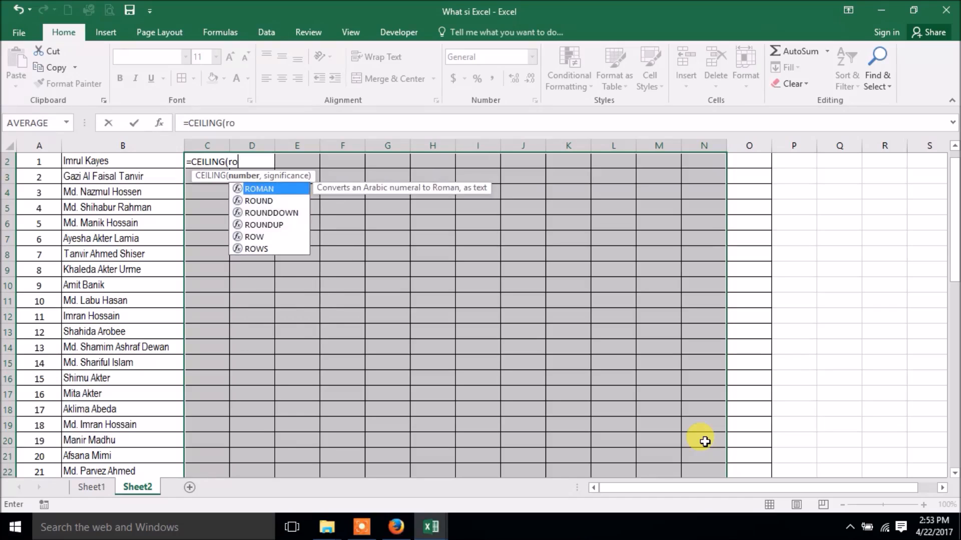
{"action": "key", "text": "BackSpace"}
{"action": "type", "text": "and"}
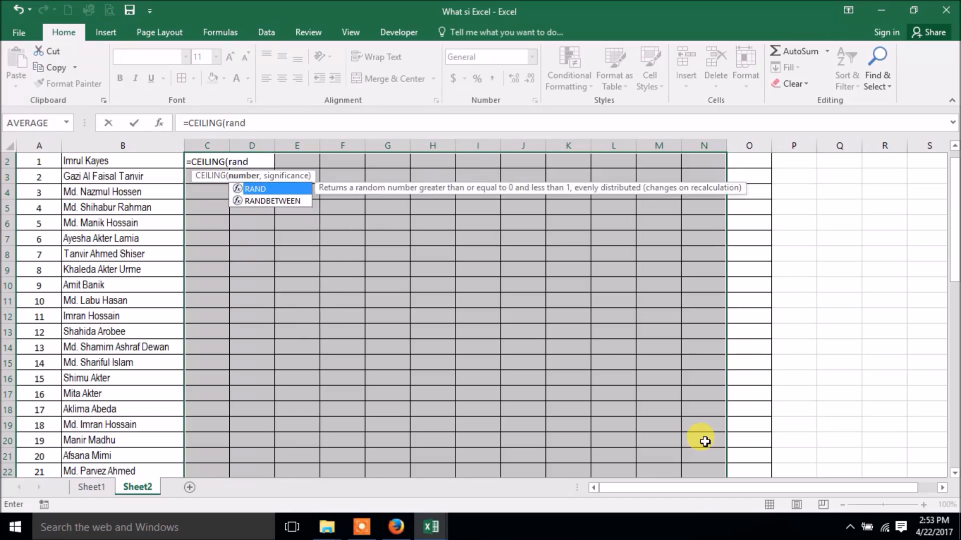
{"action": "key", "text": "Down"}
{"action": "key", "text": "Tab"}
{"action": "type", "text": "1"}
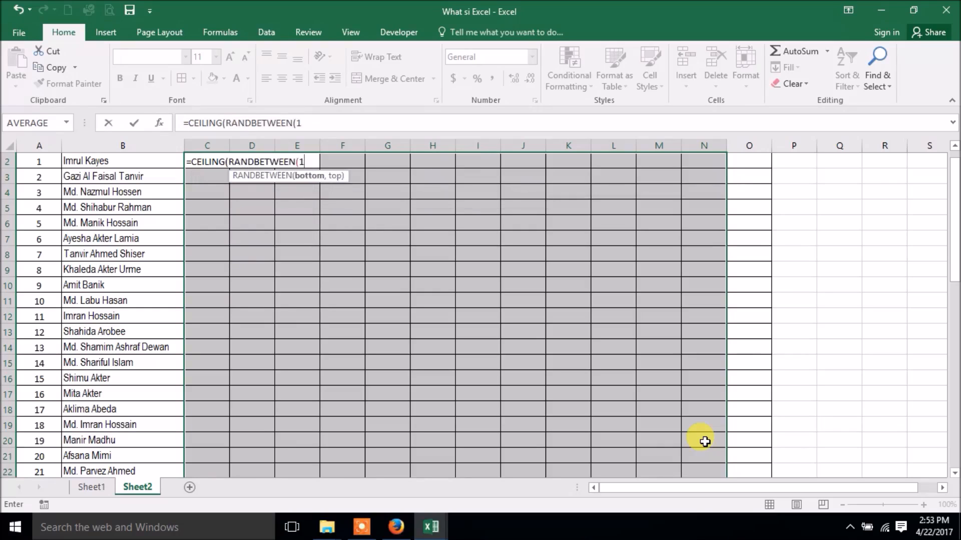
{"action": "type", "text": "000,"}
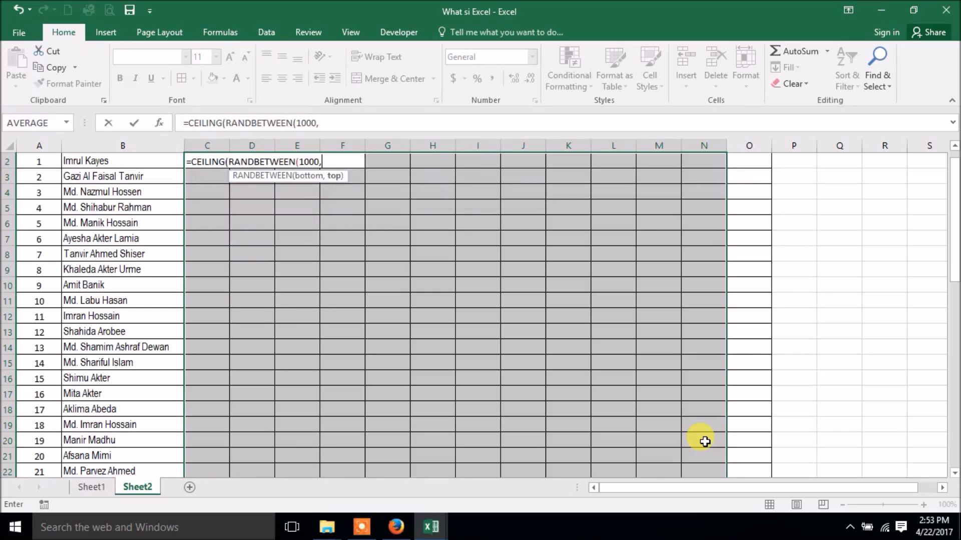
{"action": "type", "text": "9000),100"}
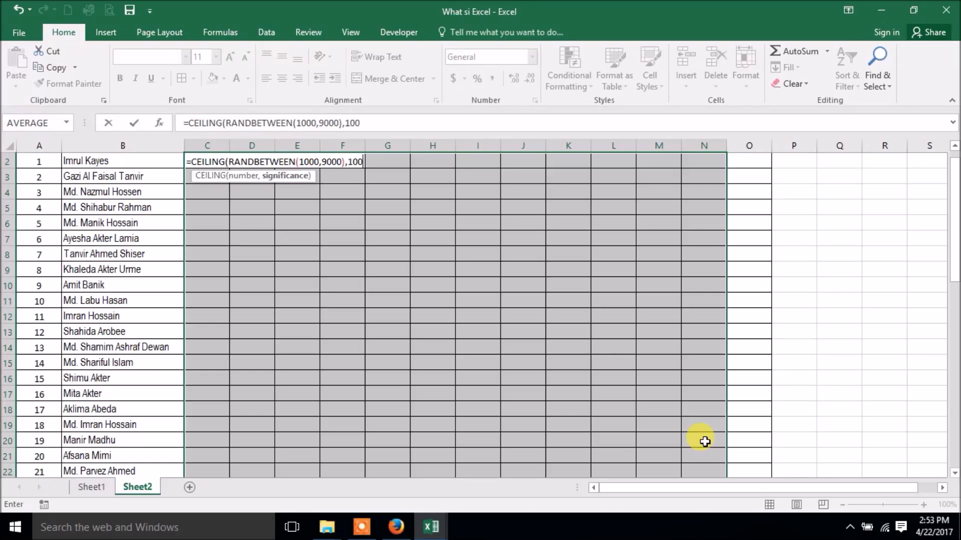
{"action": "type", "text": ")"}
{"action": "key", "text": "ctrl+Return"}
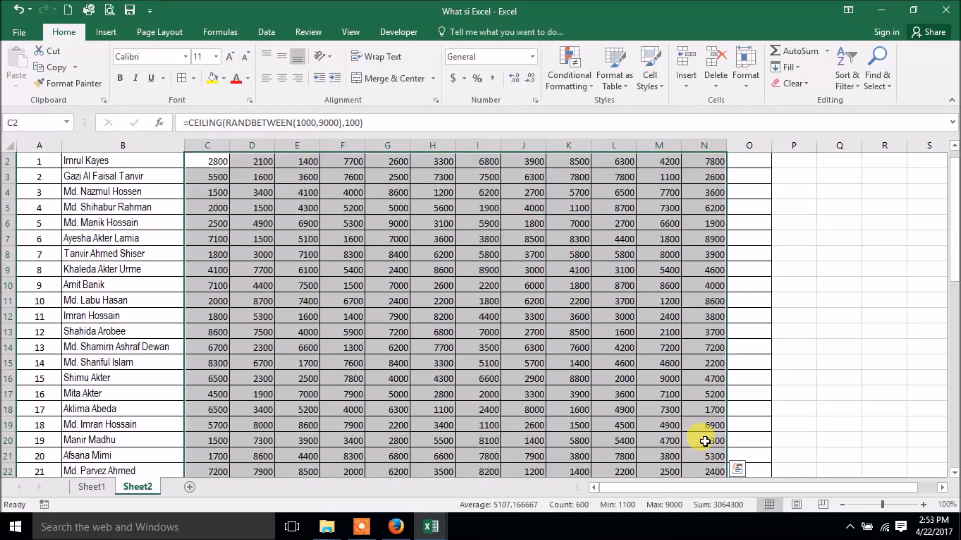
Try AutoSum on C2:N51 to total each month in row 52, and undo the totals.
{"action": "scroll", "coordinate": [726, 416], "scroll_direction": "up", "scroll_amount": 1}
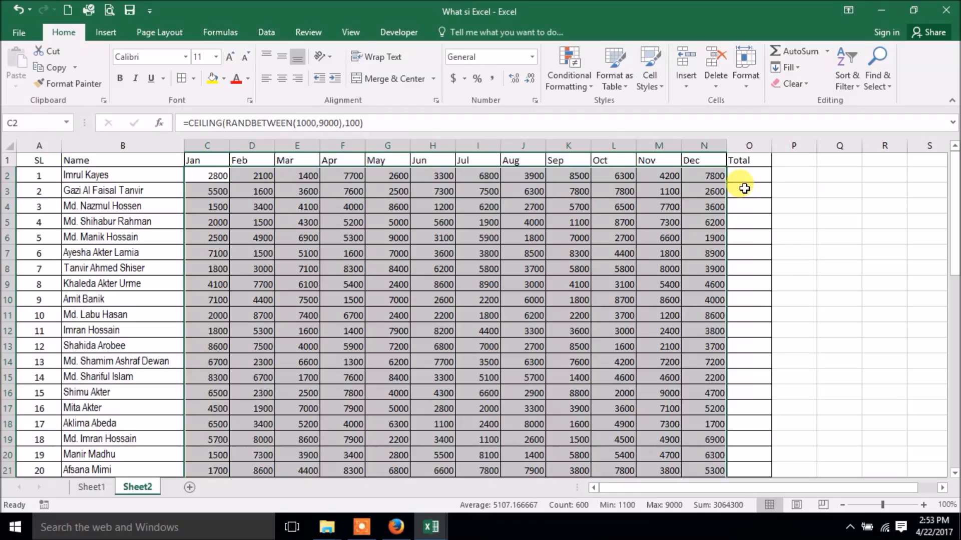
{"action": "scroll", "coordinate": [758, 186], "scroll_direction": "down", "scroll_amount": 11}
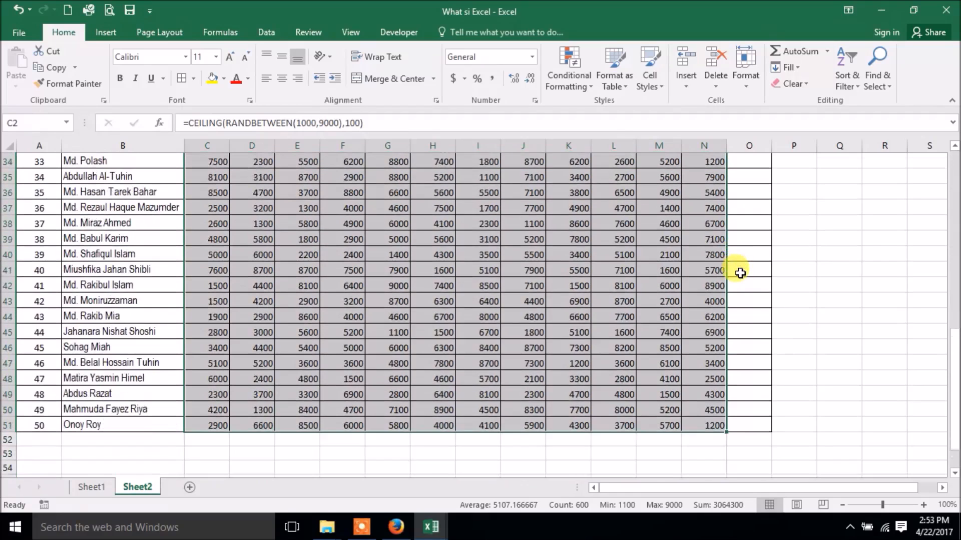
{"action": "scroll", "coordinate": [740, 273], "scroll_direction": "up", "scroll_amount": 11}
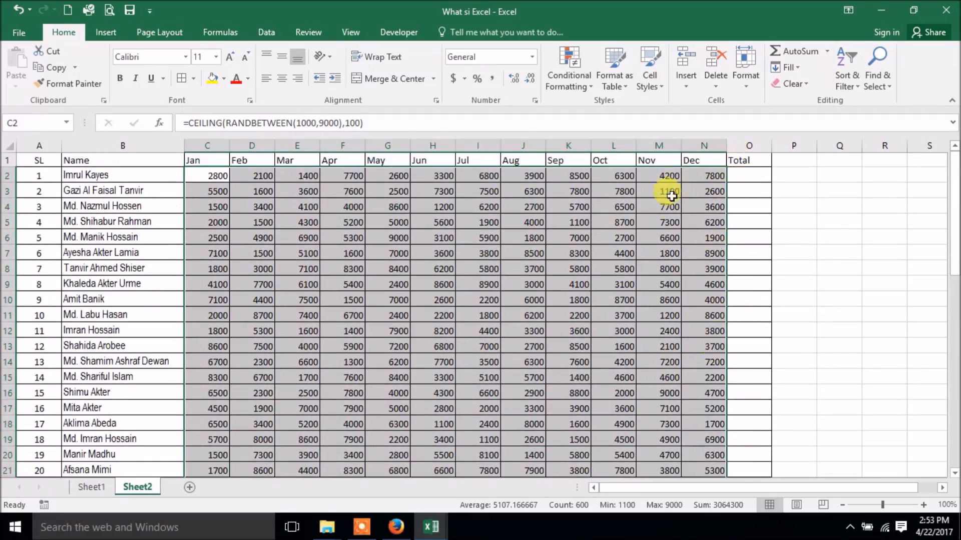
{"action": "left_click", "coordinate": [790, 51]}
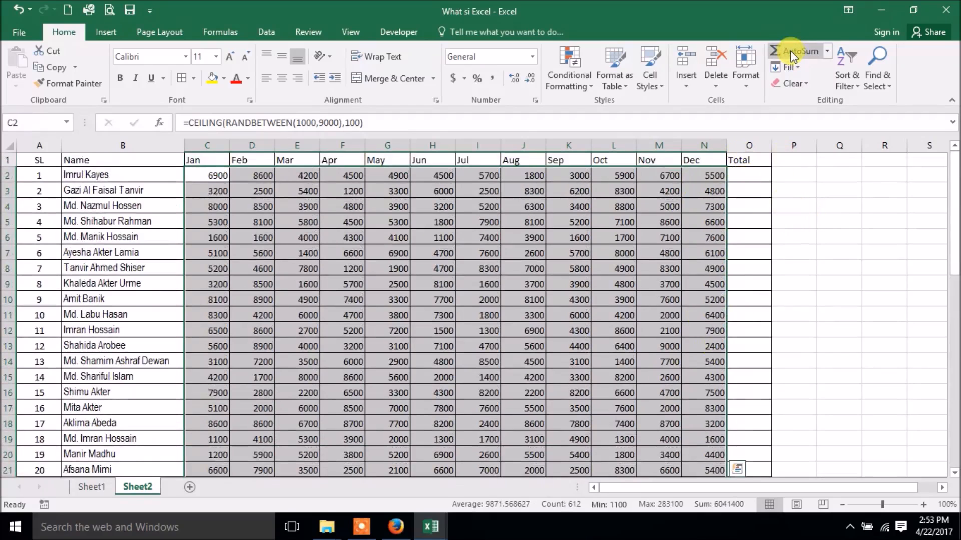
{"action": "scroll", "coordinate": [795, 360], "scroll_direction": "down", "scroll_amount": 12}
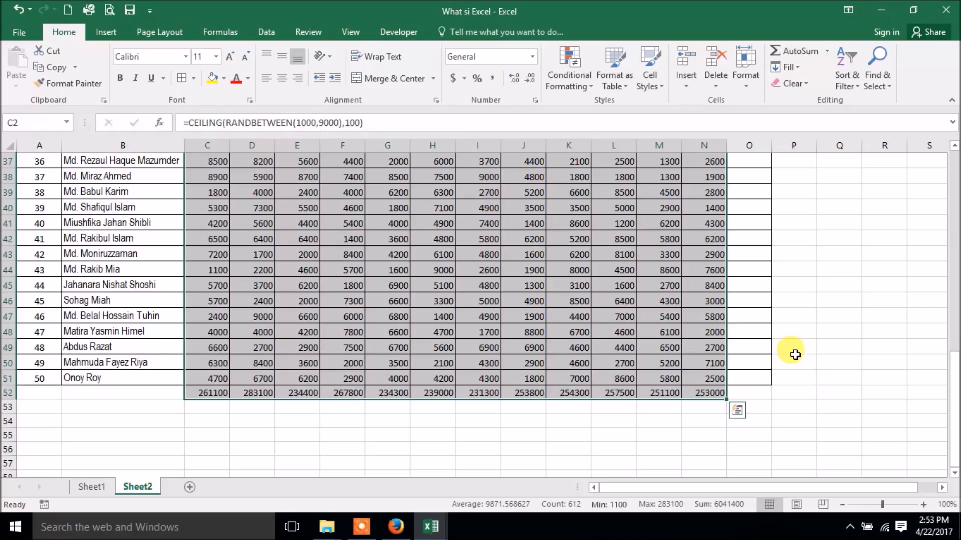
{"action": "key", "text": "ctrl+z"}
{"action": "scroll", "coordinate": [795, 356], "scroll_direction": "up", "scroll_amount": 12}
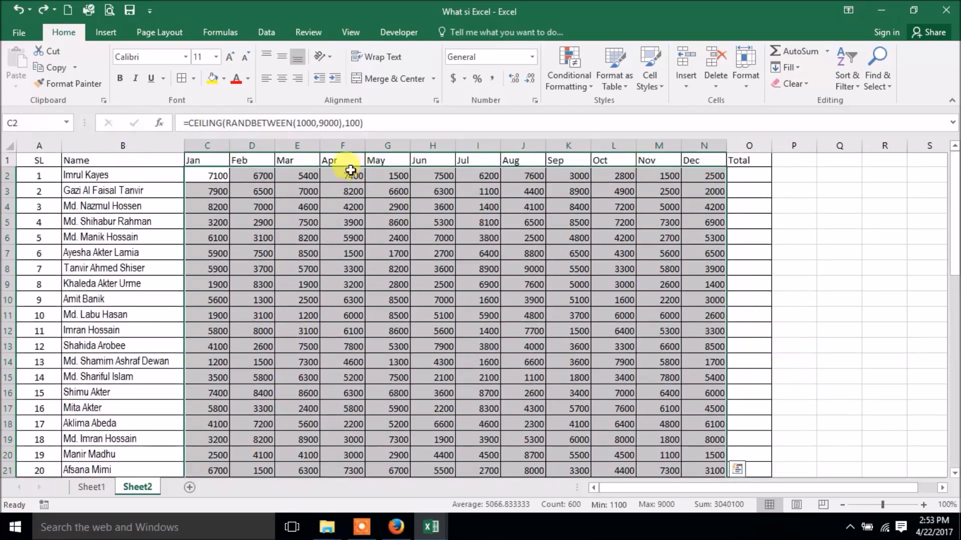
Total each person's twelve months in the Total column by applying AutoSum to C2:O51.
{"action": "left_click_drag", "start_coordinate": [214, 173], "coordinate": [743, 457]}
{"action": "left_click", "coordinate": [797, 51]}
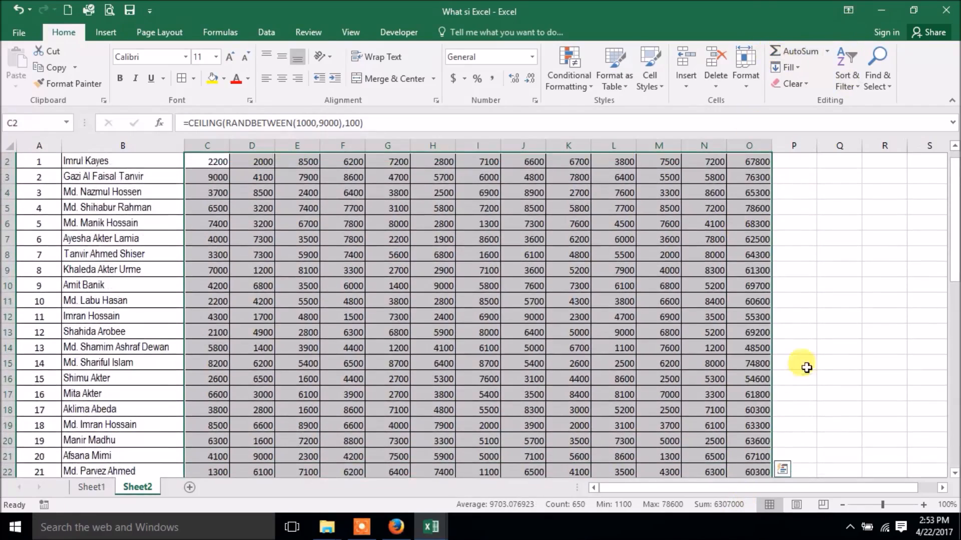
{"action": "scroll", "coordinate": [793, 340], "scroll_direction": "up", "scroll_amount": 1}
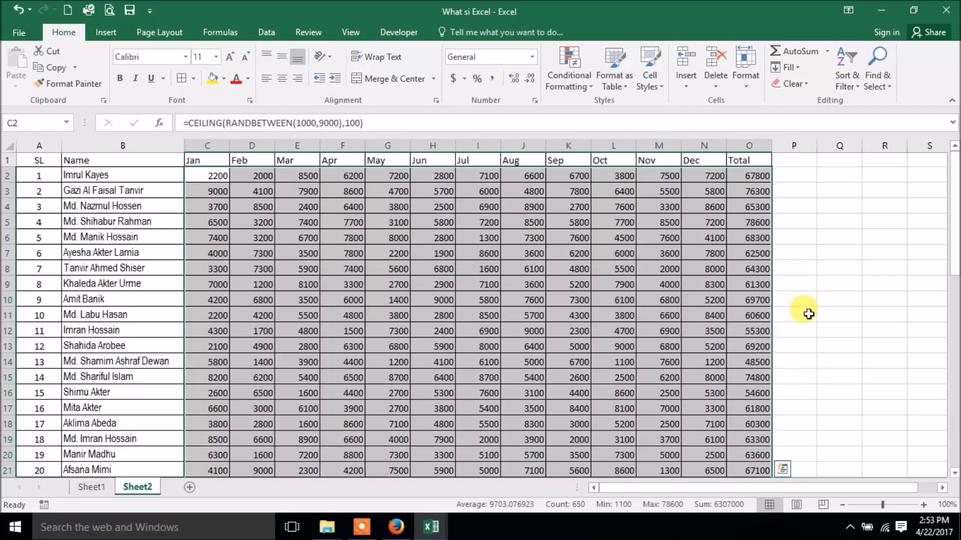
{"action": "left_click", "coordinate": [406, 253]}
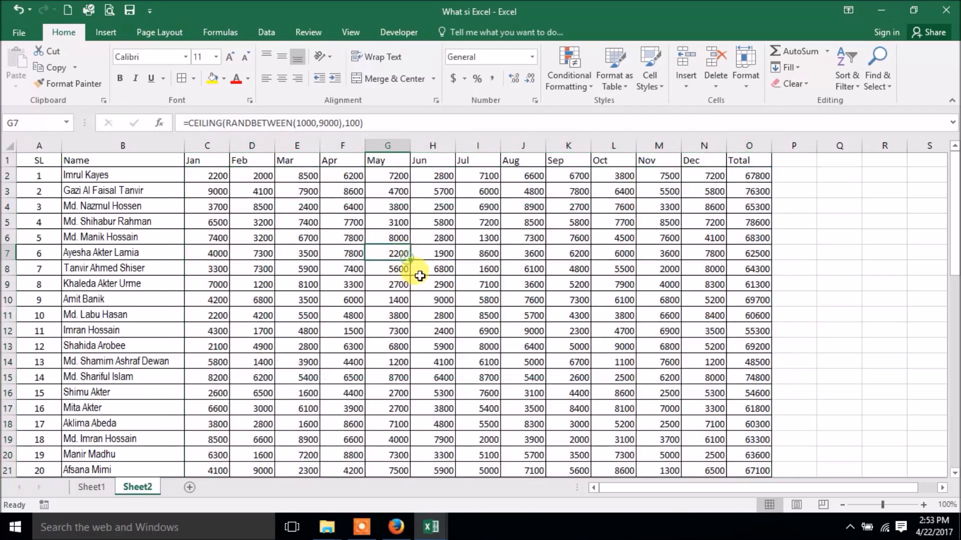
Clear all monthly amounts in C2:N51.
{"action": "left_click_drag", "start_coordinate": [198, 179], "coordinate": [708, 426]}
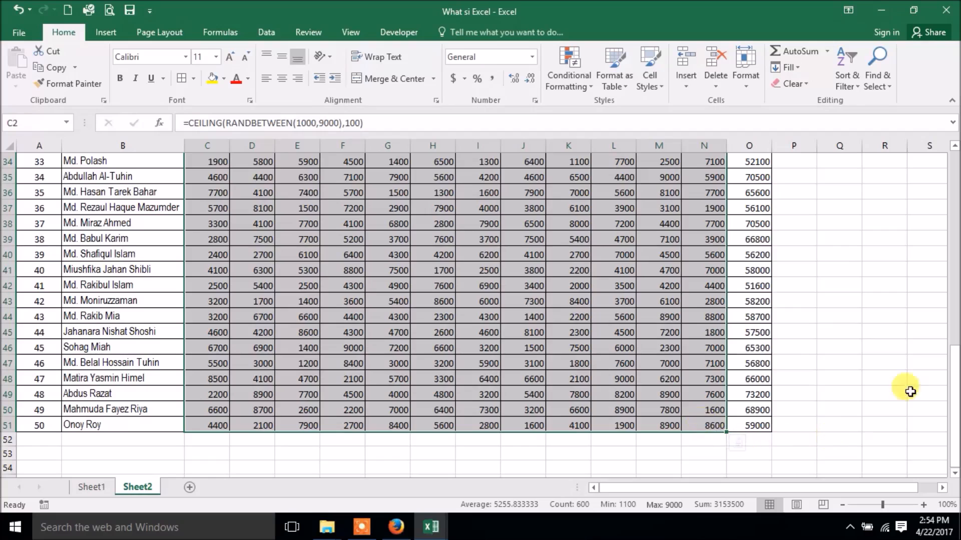
{"action": "scroll", "coordinate": [839, 406], "scroll_direction": "up", "scroll_amount": 11}
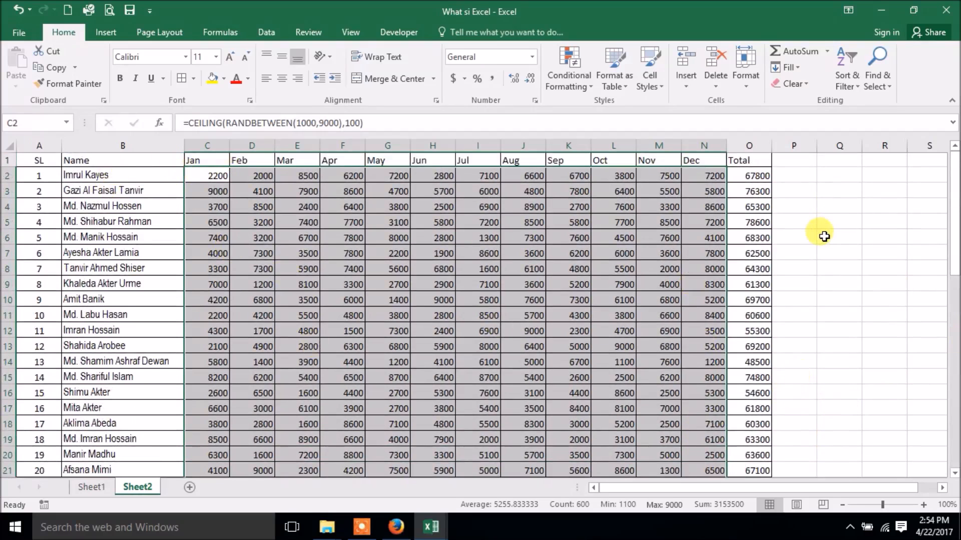
{"action": "left_click", "coordinate": [208, 173]}
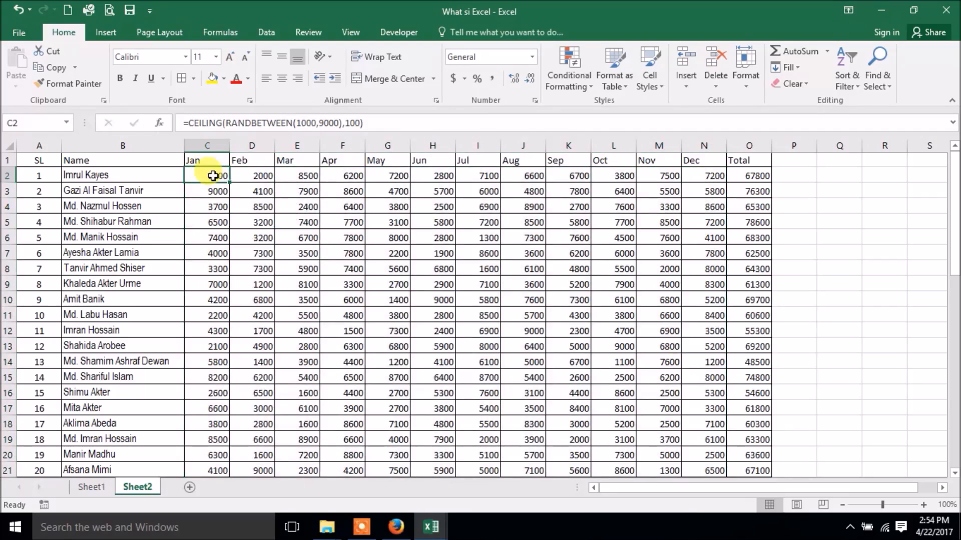
{"action": "left_click_drag", "start_coordinate": [213, 176], "coordinate": [697, 420]}
{"action": "key", "text": "Delete"}
{"action": "scroll", "coordinate": [697, 420], "scroll_direction": "up", "scroll_amount": 11}
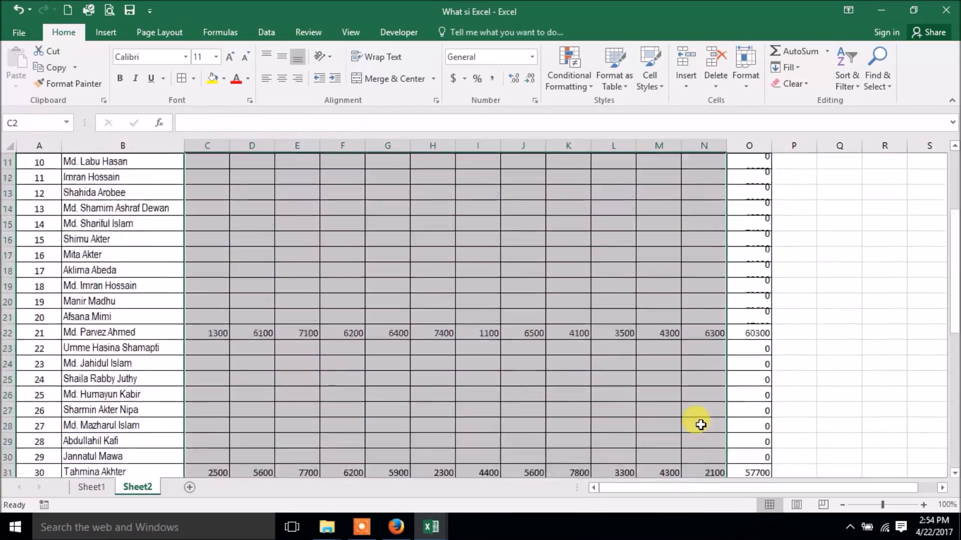
Enter the formula =RANDBETWEEN(1000,9000) in C2, the first person's January cell.
{"action": "left_click", "coordinate": [212, 178]}
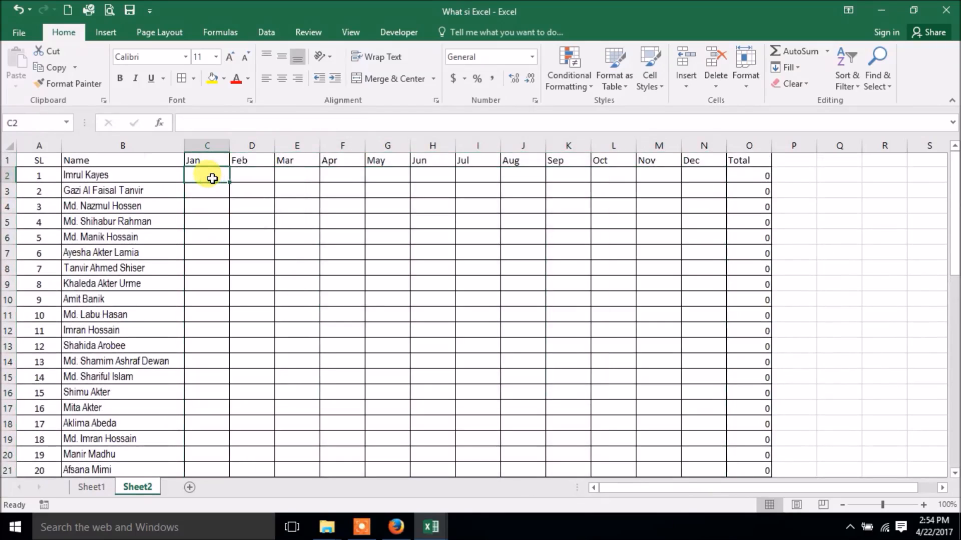
{"action": "type", "text": "=r"}
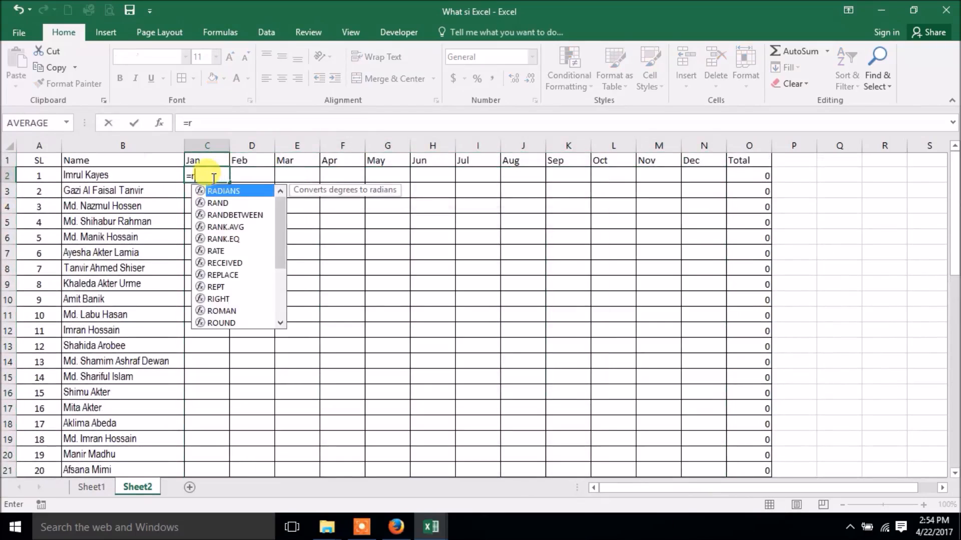
{"action": "type", "text": "andbe"}
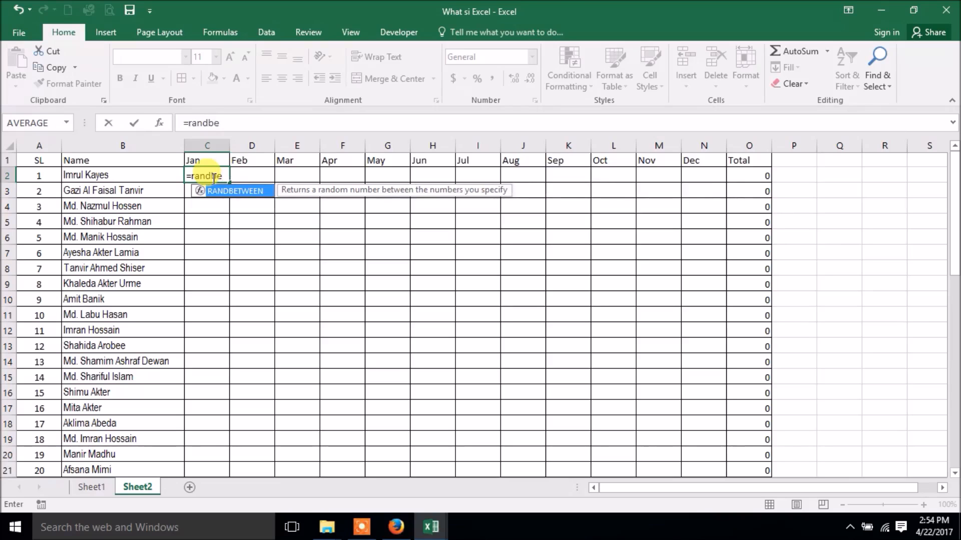
{"action": "key", "text": "Tab"}
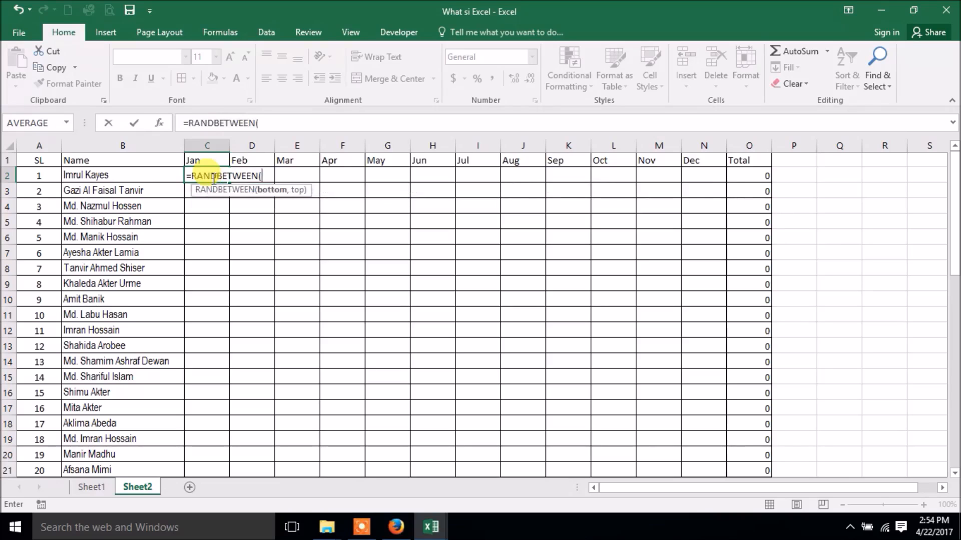
{"action": "type", "text": "1000,9000"}
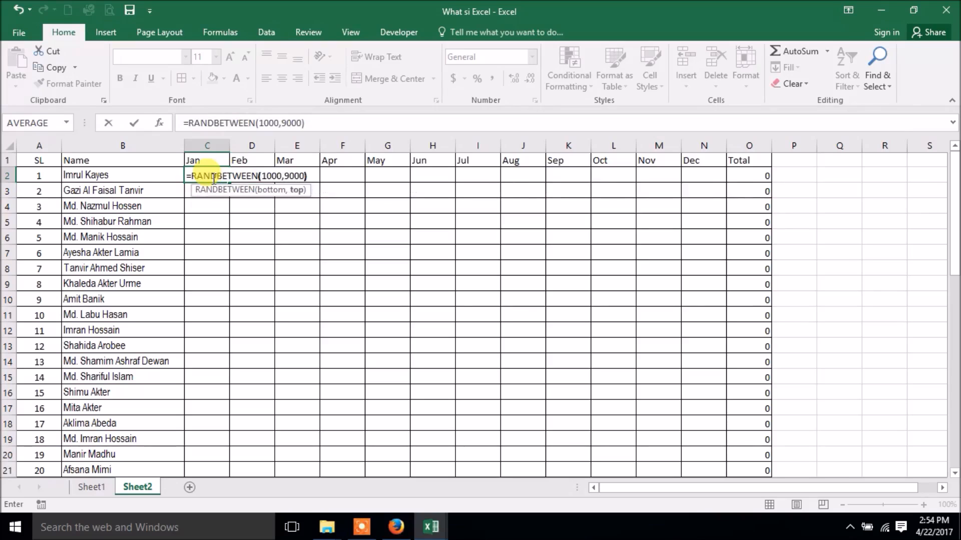
{"action": "type", "text": ")"}
{"action": "key", "text": "Return"}
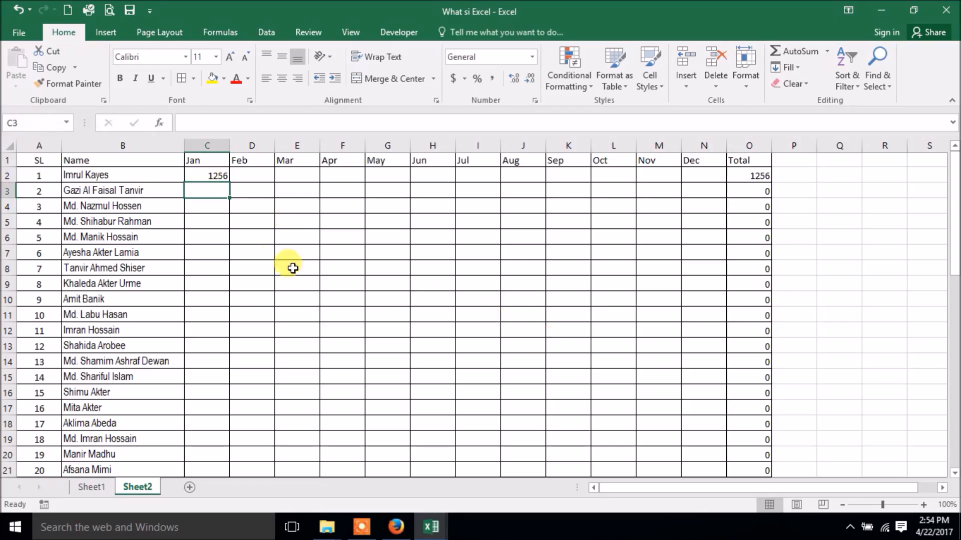
Fill all cells of C2:N51 at once with the formula =RANDBETWEEN(1000,9000).
{"action": "left_click", "coordinate": [227, 179]}
{"action": "left_click_drag", "start_coordinate": [228, 179], "coordinate": [700, 452]}
{"action": "scroll", "coordinate": [411, 288], "scroll_direction": "up", "scroll_amount": 9}
{"action": "scroll", "coordinate": [407, 285], "scroll_direction": "up", "scroll_amount": 2}
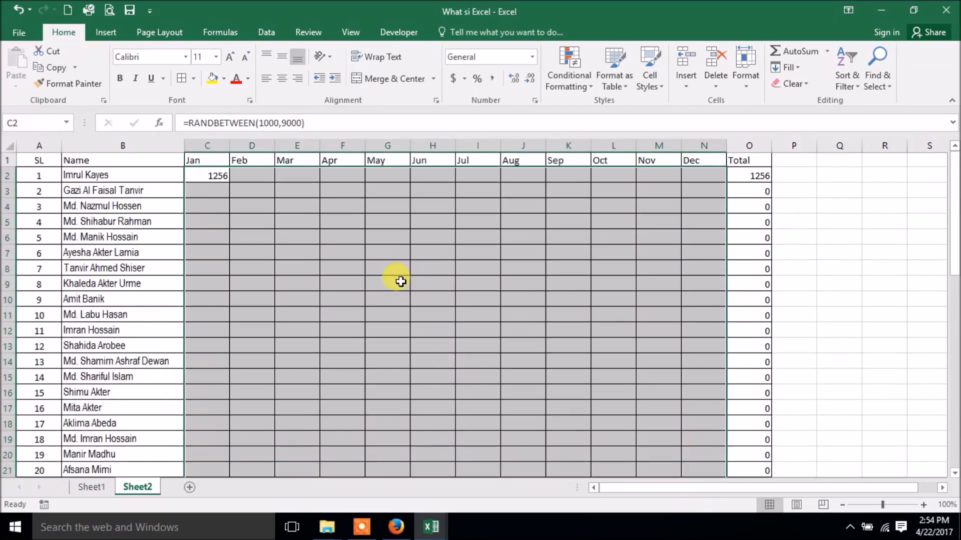
{"action": "type", "text": "="}
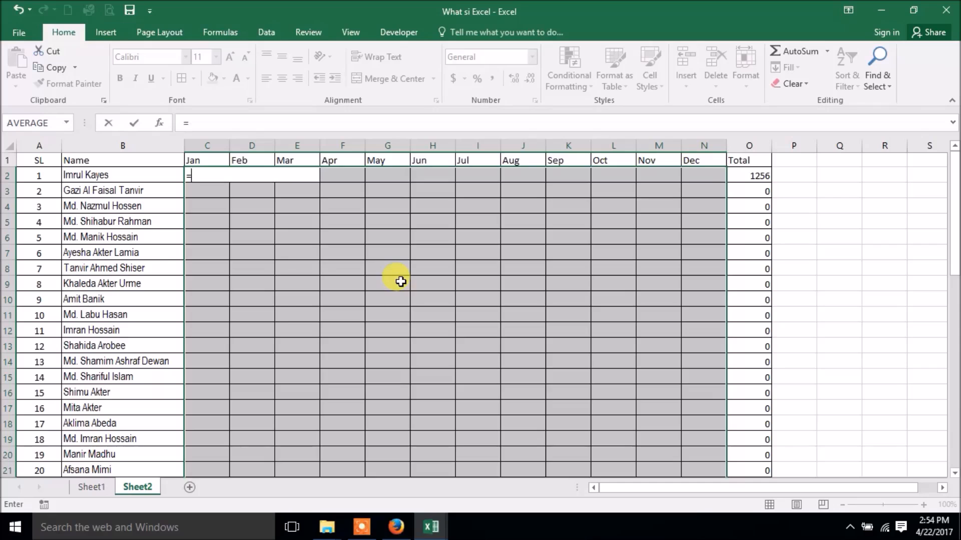
{"action": "type", "text": "randb"}
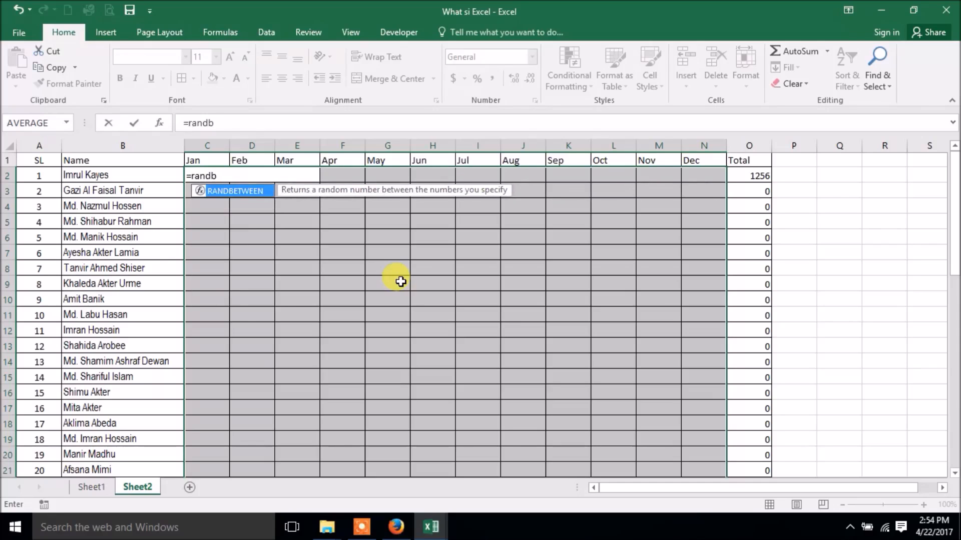
{"action": "key", "text": "Tab"}
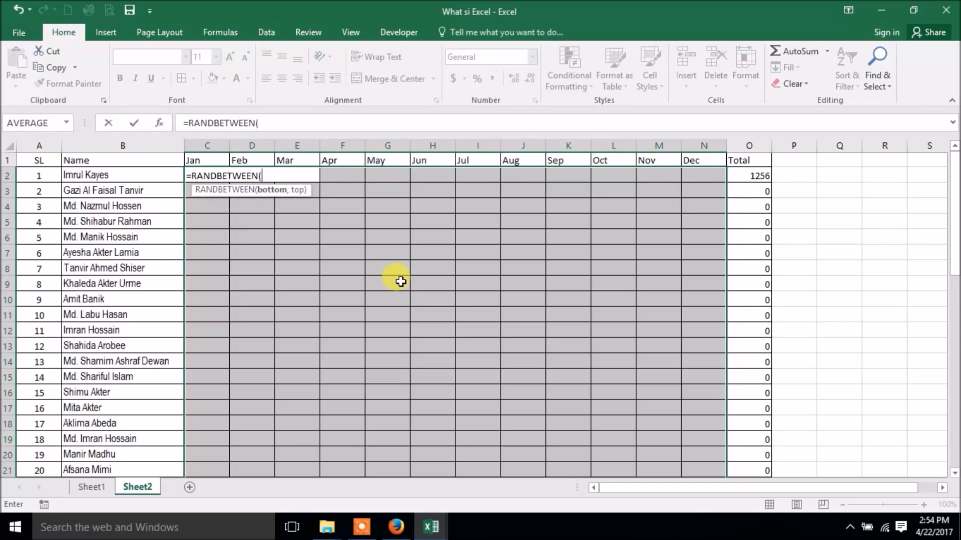
{"action": "type", "text": "1000,"}
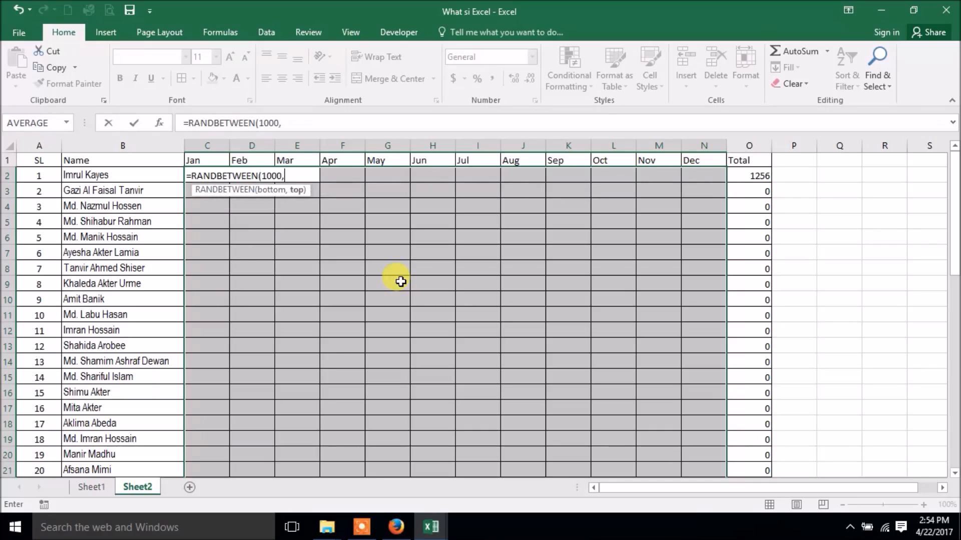
{"action": "type", "text": "9000)"}
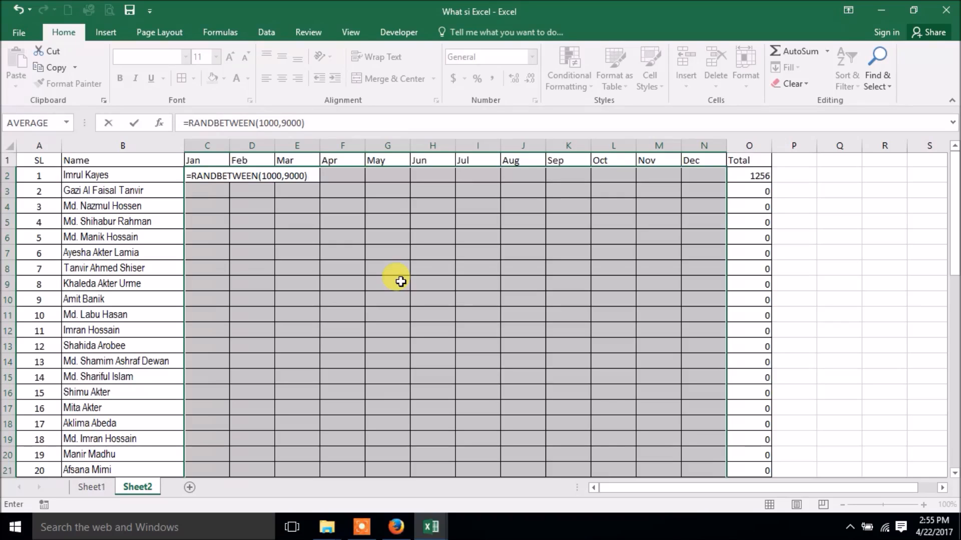
{"action": "key", "text": "ctrl+Return"}
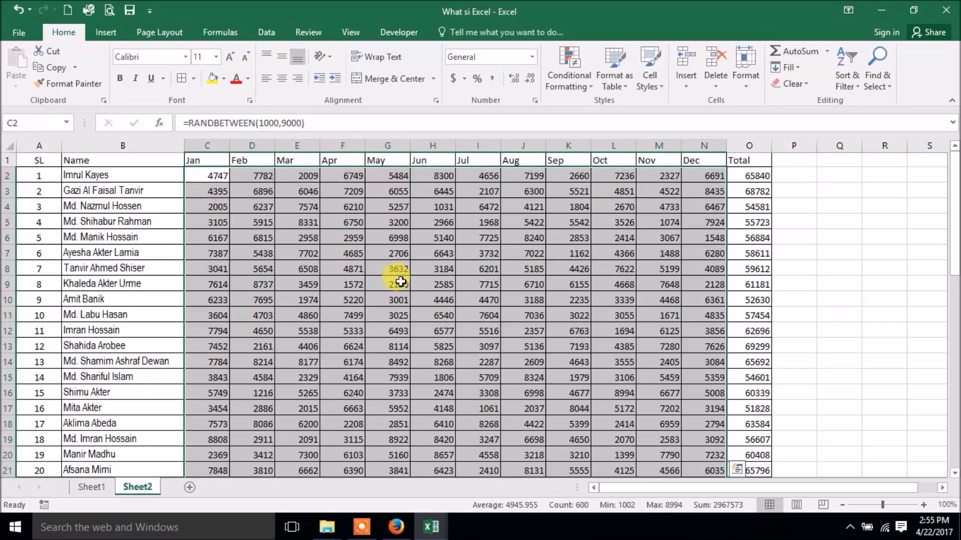
Try clearing C2:N51 and filling all its cells at once with the text ABC, and undo both changes.
{"action": "key", "text": "Delete"}
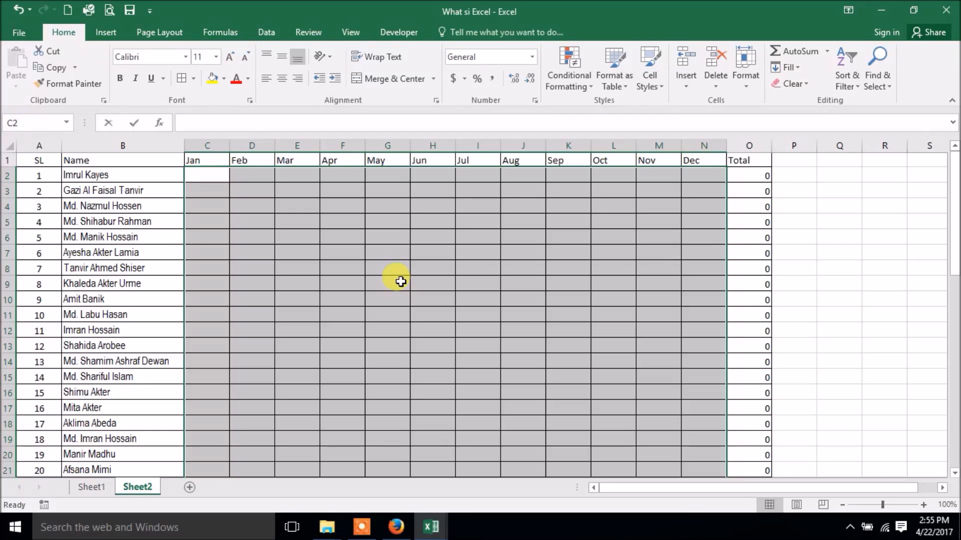
{"action": "type", "text": "ABC"}
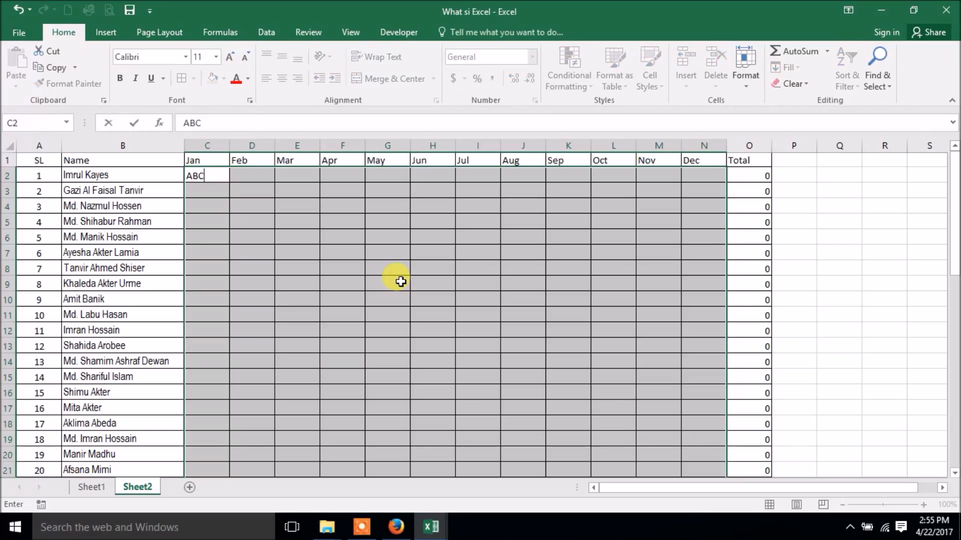
{"action": "key", "text": "ctrl+Return"}
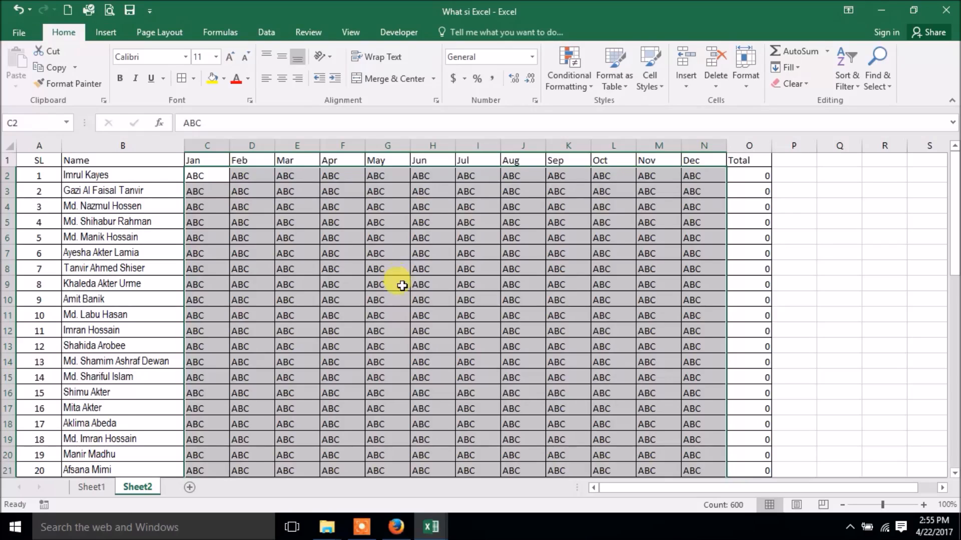
{"action": "scroll", "coordinate": [401, 282], "scroll_direction": "down", "scroll_amount": 10}
{"action": "scroll", "coordinate": [430, 283], "scroll_direction": "up", "scroll_amount": 6}
{"action": "scroll", "coordinate": [430, 284], "scroll_direction": "up", "scroll_amount": 4}
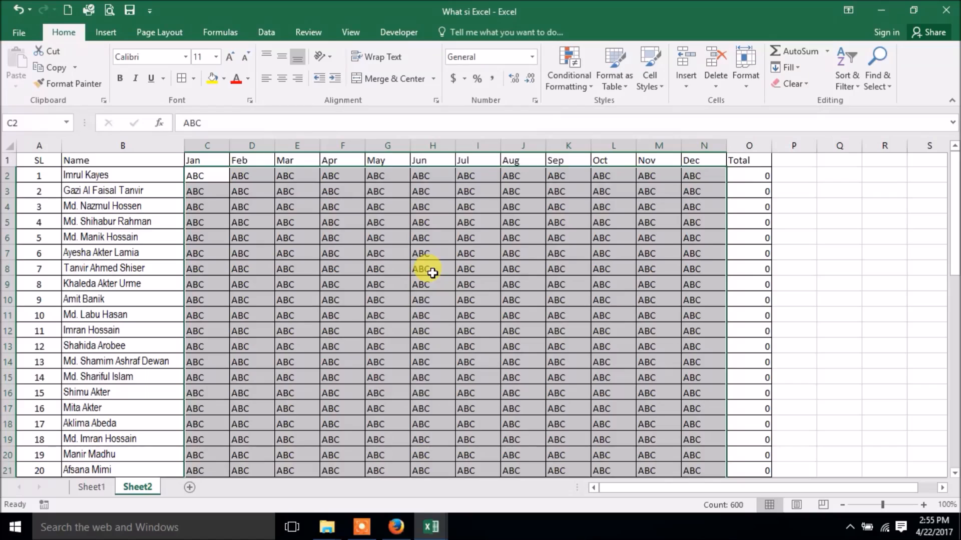
{"action": "key", "text": "ctrl+z"}
{"action": "key", "text": "ctrl+z"}
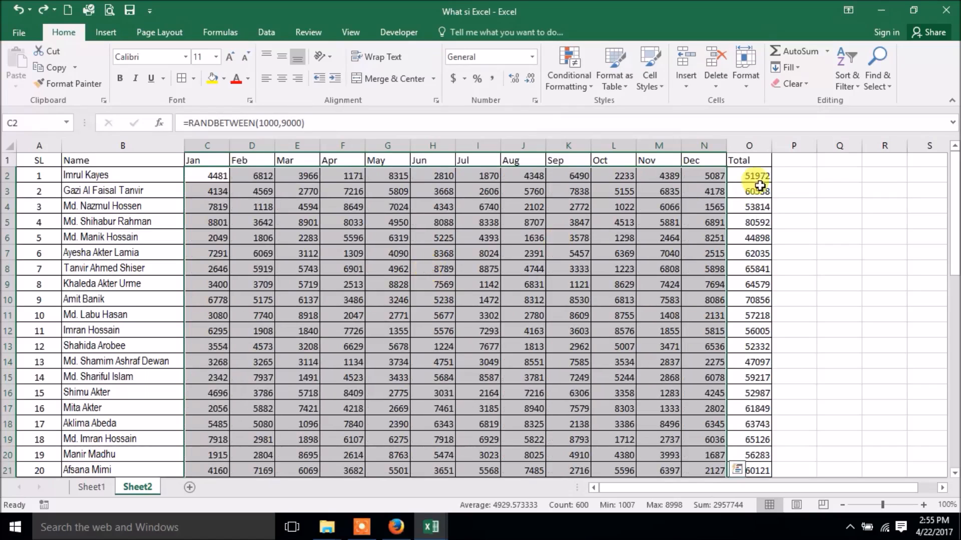
Replace the totals in O2:O51 by filling the whole range at once with the formula =SUM(C2:N2).
{"action": "left_click_drag", "start_coordinate": [757, 176], "coordinate": [758, 423]}
{"action": "key", "text": "Delete"}
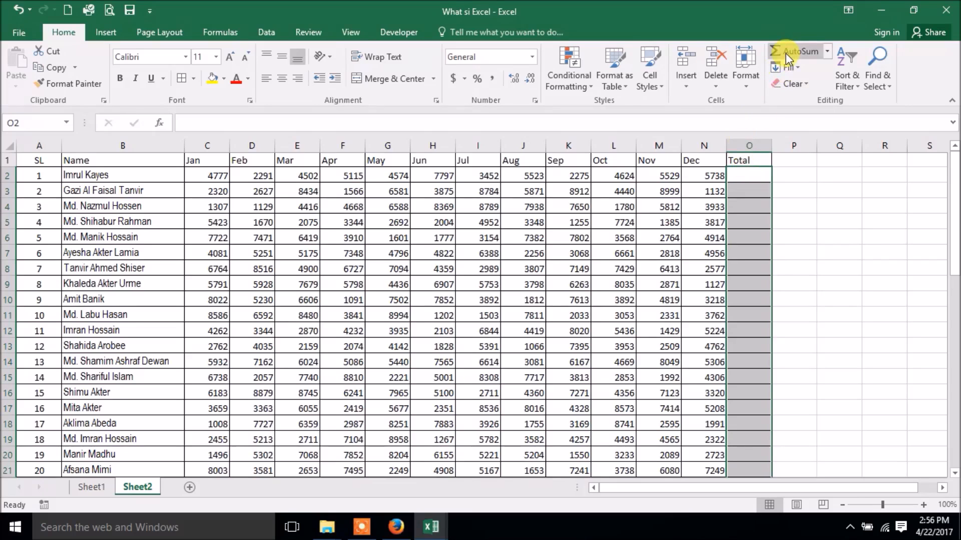
{"action": "type", "text": "=sum"}
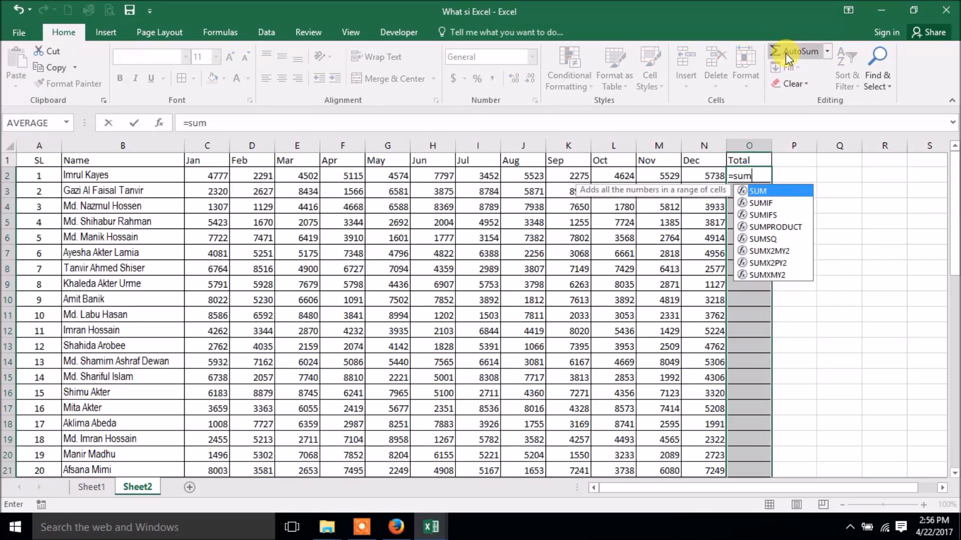
{"action": "key", "text": "Tab"}
{"action": "left_click_drag", "start_coordinate": [201, 174], "coordinate": [692, 176]}
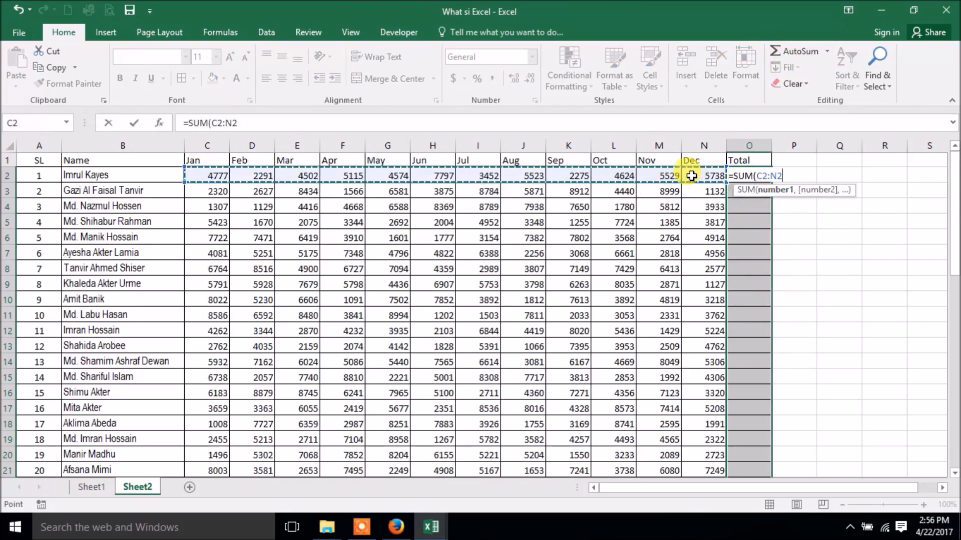
{"action": "type", "text": ")"}
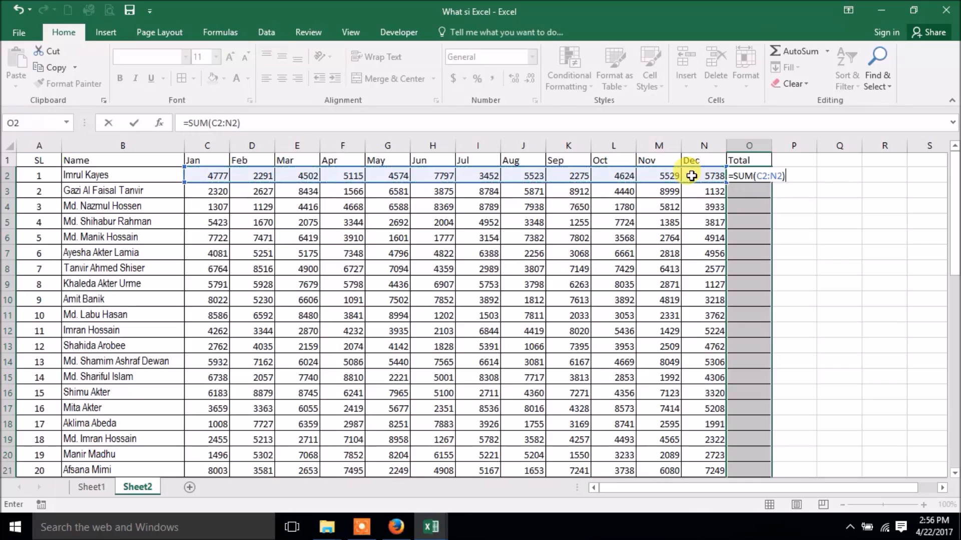
{"action": "key", "text": "ctrl+Return"}
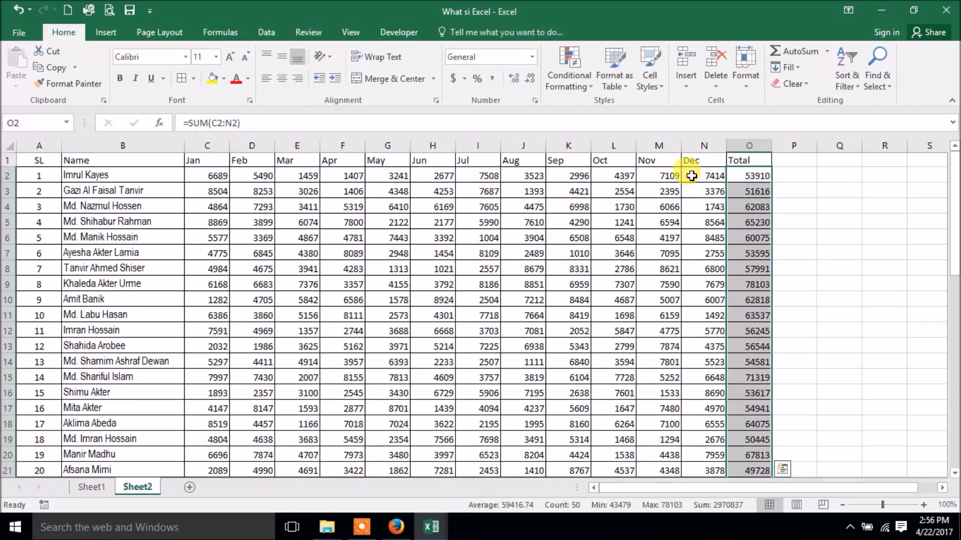
{"action": "left_click_drag", "start_coordinate": [205, 176], "coordinate": [701, 453]}
{"action": "scroll", "coordinate": [738, 379], "scroll_direction": "up", "scroll_amount": 8}
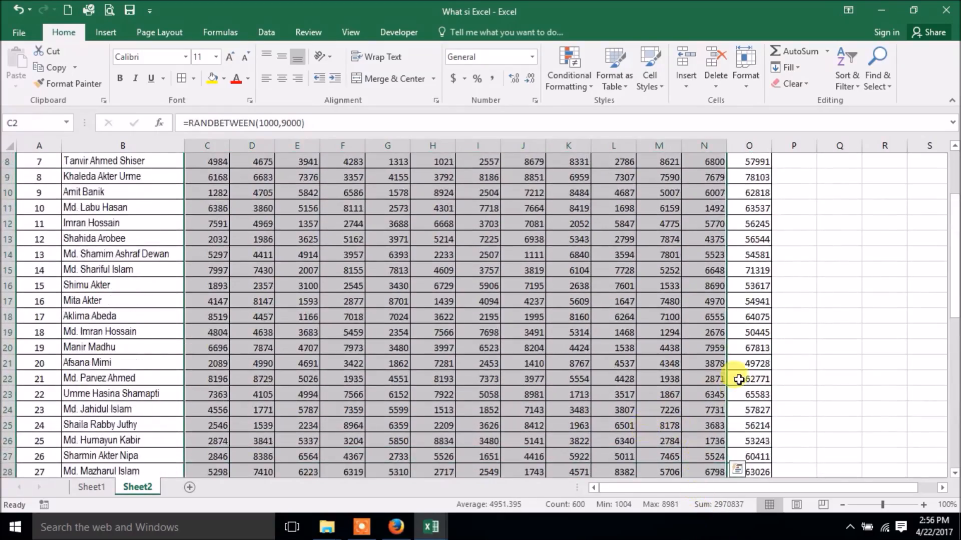
{"action": "scroll", "coordinate": [739, 379], "scroll_direction": "up", "scroll_amount": 3}
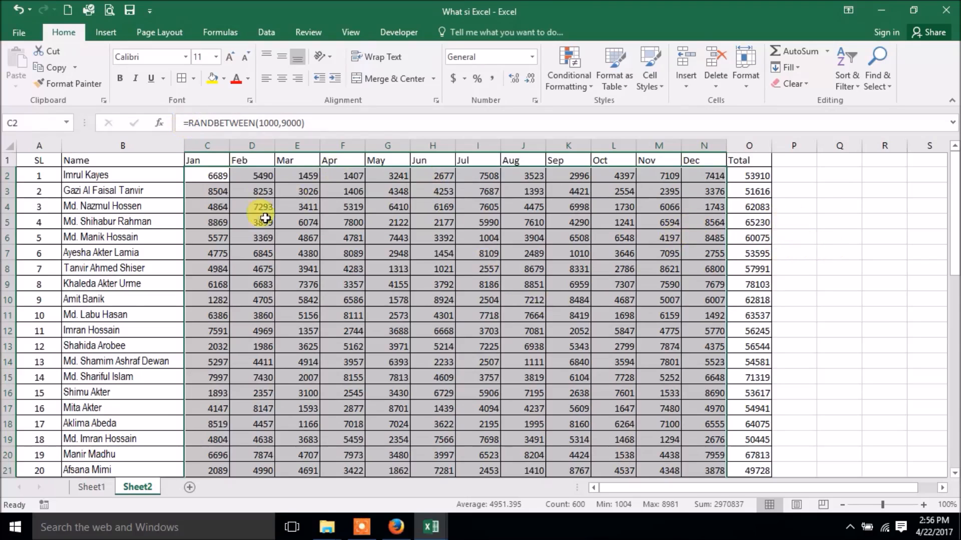
{"action": "left_click", "coordinate": [304, 206]}
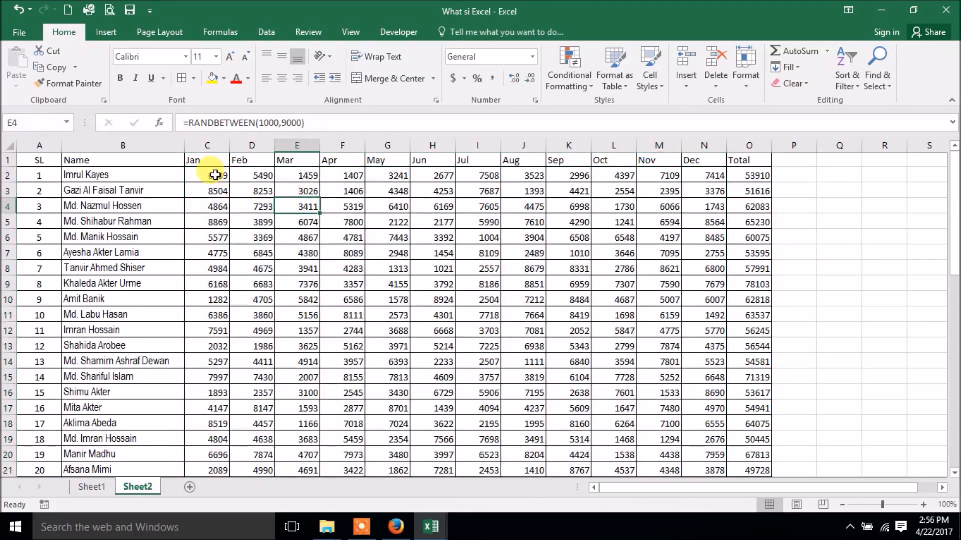
Recalculate the random monthly amounts twice by committing empty entries in P3 and P4.
{"action": "double_click", "coordinate": [792, 191]}
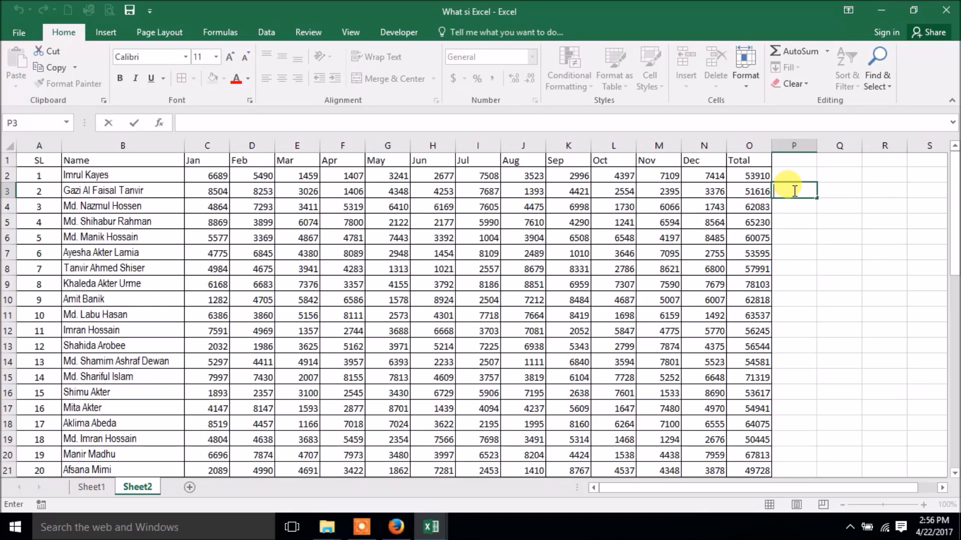
{"action": "key", "text": "Return"}
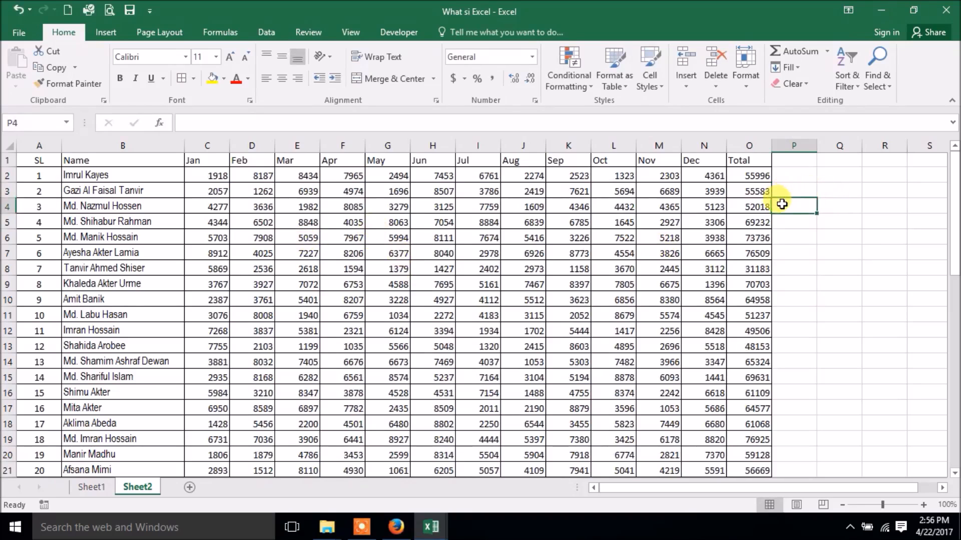
{"action": "double_click", "coordinate": [782, 203]}
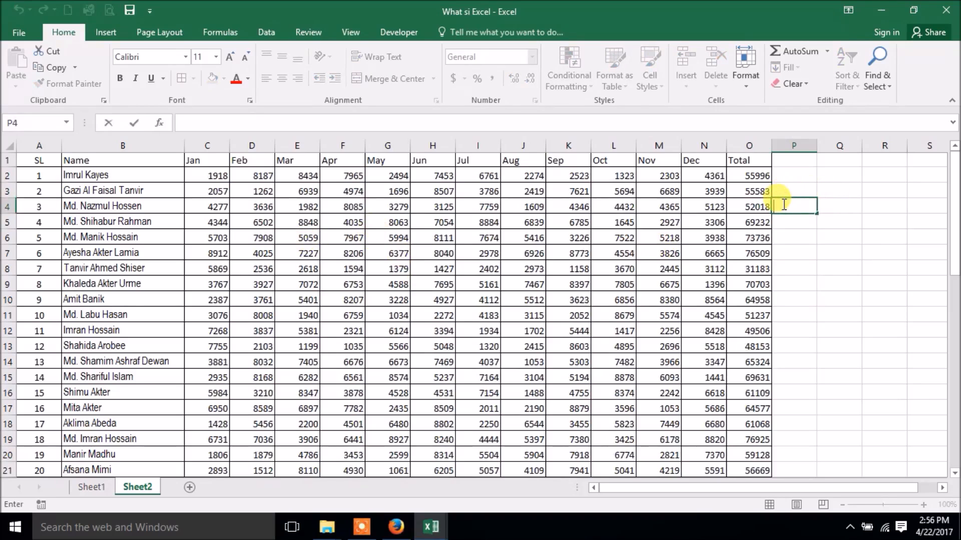
{"action": "key", "text": "Return"}
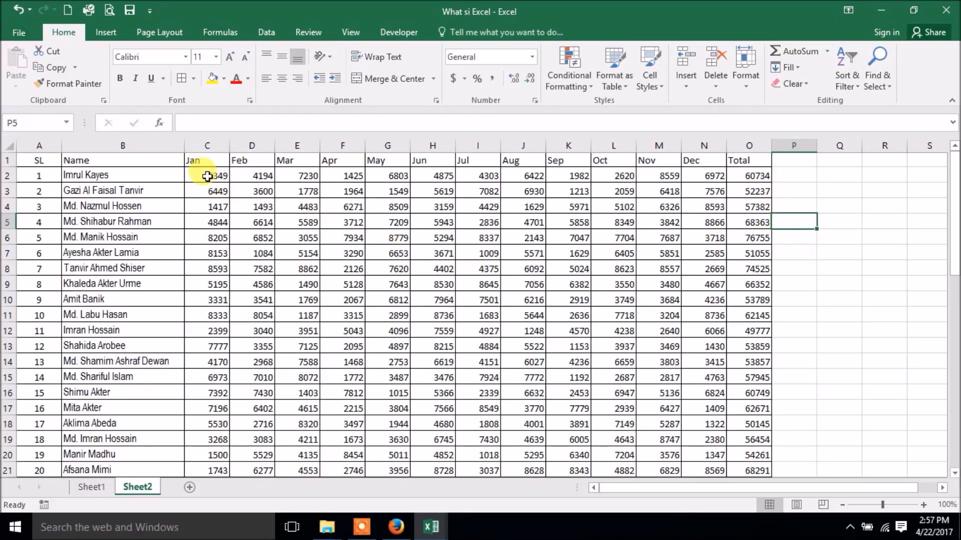
Round the random amounts up to hundreds by filling all of C2:N51 at once with the formula =CEILING(RANDBETWEEN(1000,9000),100).
{"action": "left_click_drag", "start_coordinate": [206, 175], "coordinate": [700, 440]}
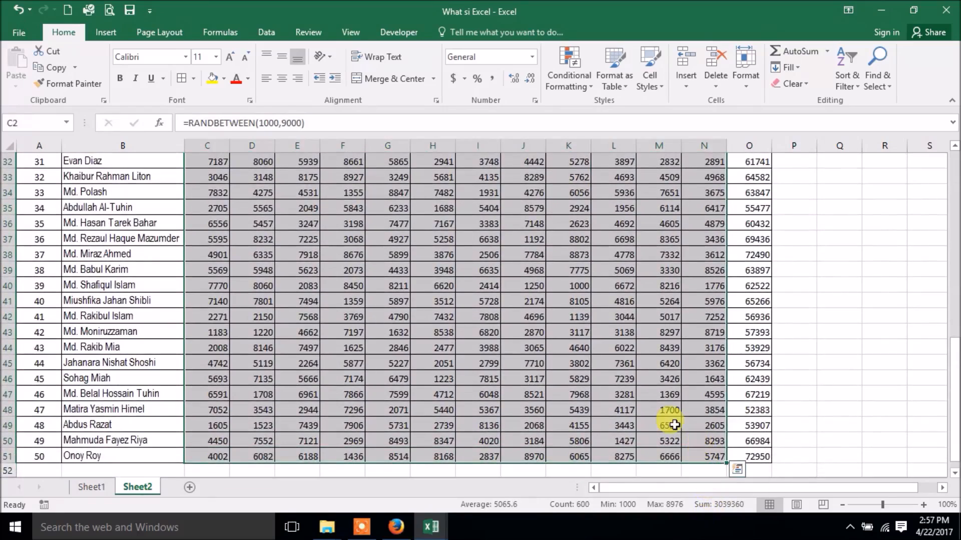
{"action": "scroll", "coordinate": [642, 394], "scroll_direction": "up", "scroll_amount": 10}
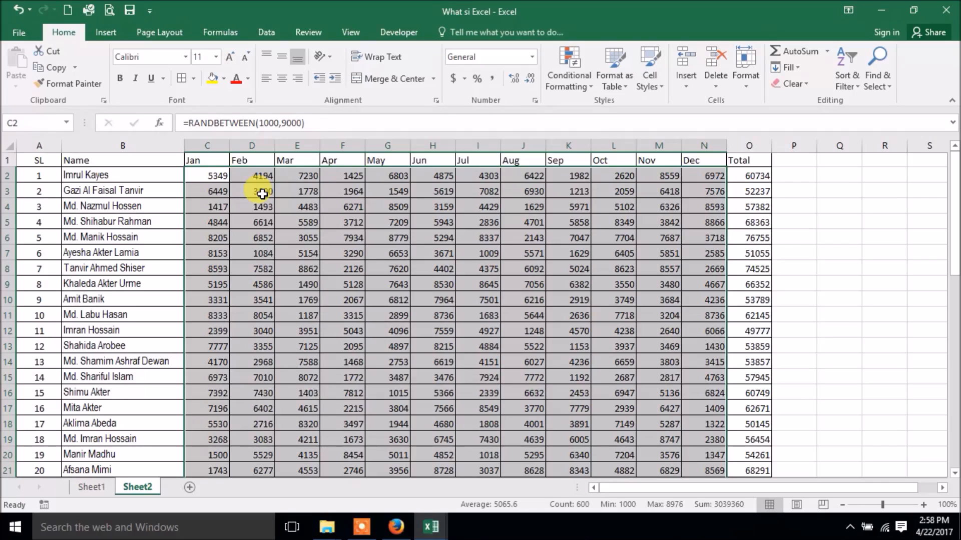
{"action": "left_click", "coordinate": [194, 122]}
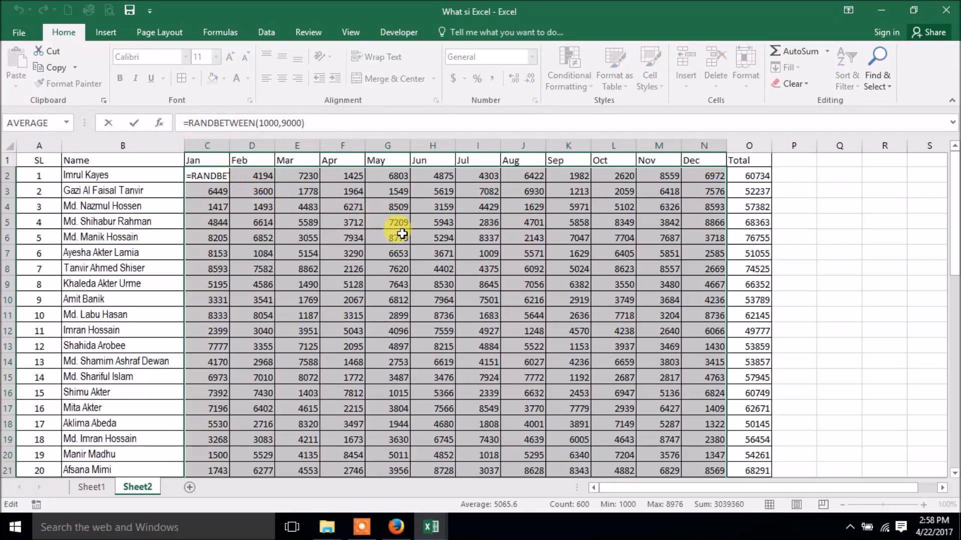
{"action": "type", "text": "ce"}
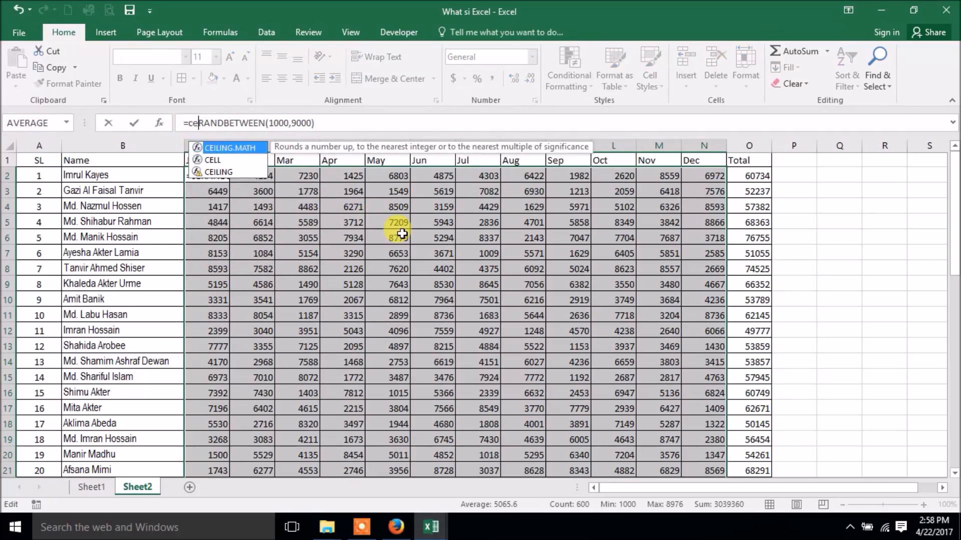
{"action": "key", "text": "Down"}
{"action": "key", "text": "Down"}
{"action": "key", "text": "Tab"}
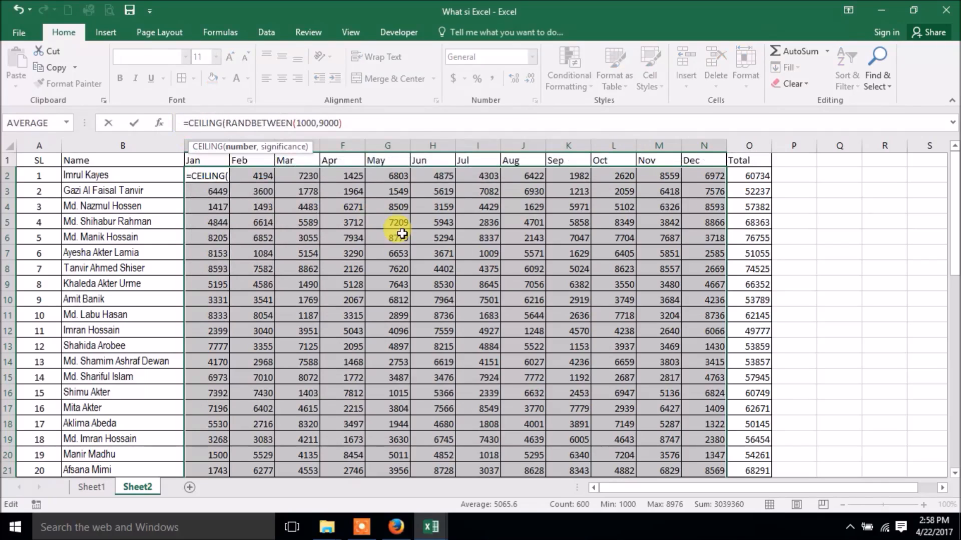
{"action": "left_click", "coordinate": [369, 120]}
{"action": "type", "text": ","}
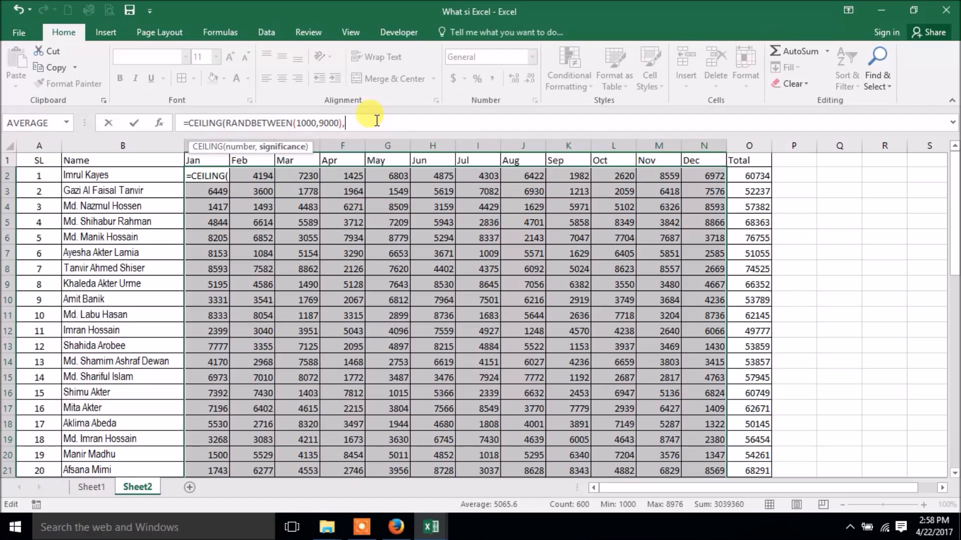
{"action": "type", "text": "100)"}
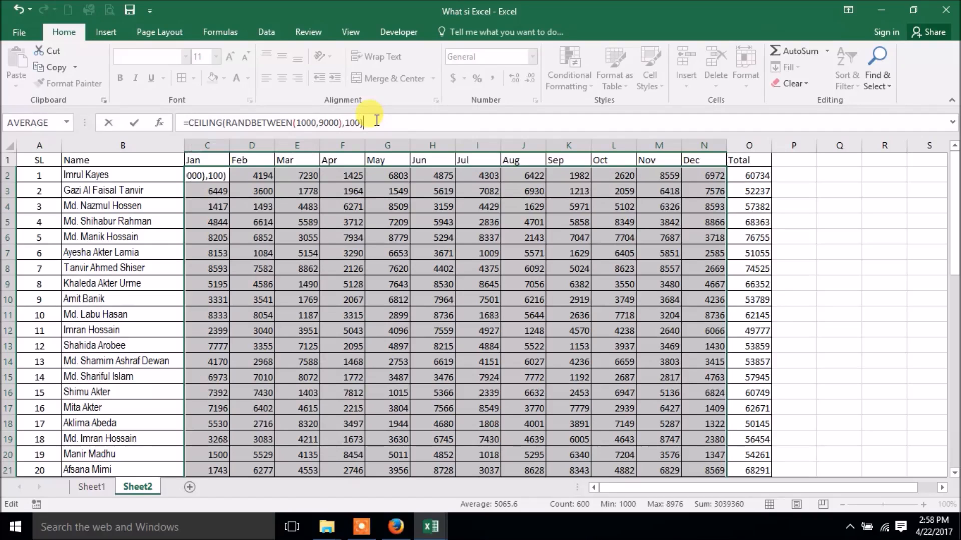
{"action": "key", "text": "ctrl+Return"}
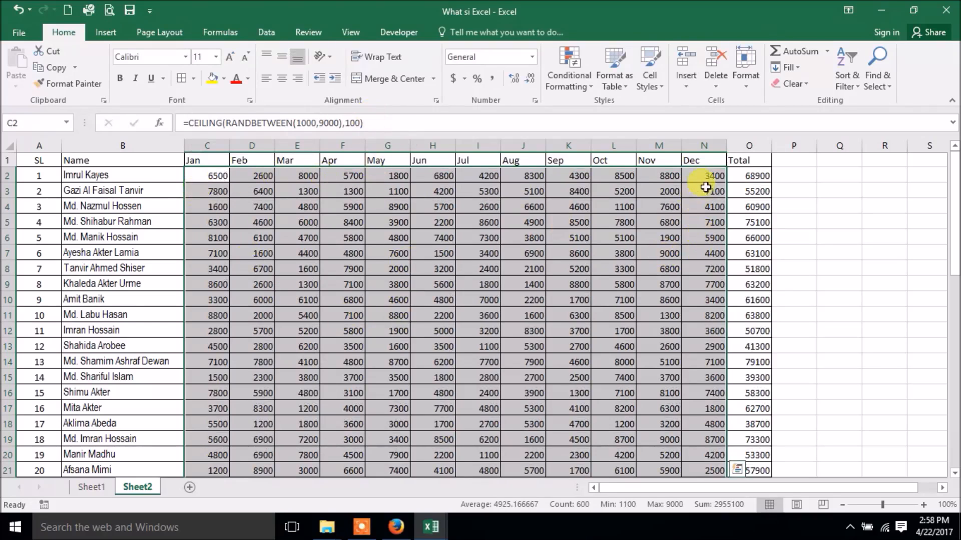
{"action": "scroll", "coordinate": [603, 308], "scroll_direction": "down", "scroll_amount": 7}
{"action": "scroll", "coordinate": [603, 312], "scroll_direction": "down", "scroll_amount": 4}
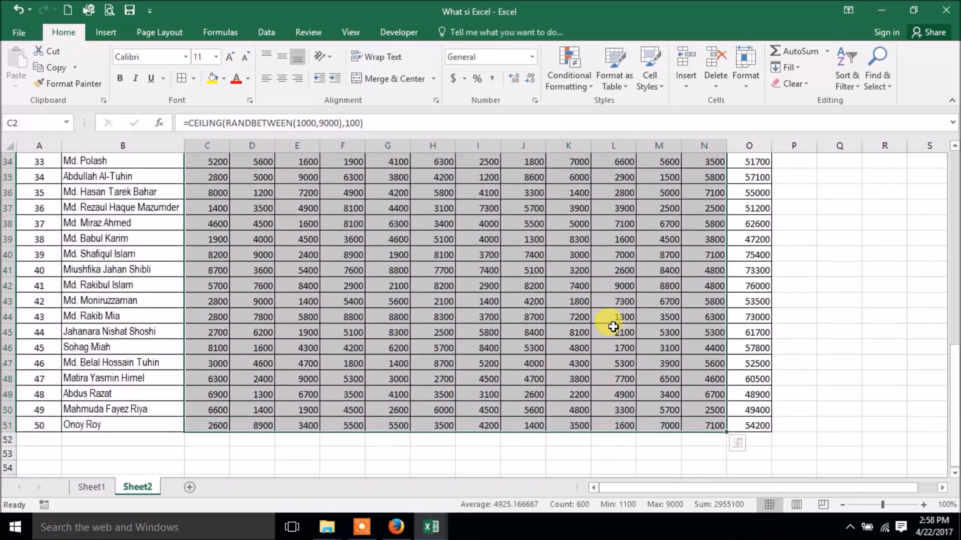
{"action": "scroll", "coordinate": [595, 313], "scroll_direction": "up", "scroll_amount": 11}
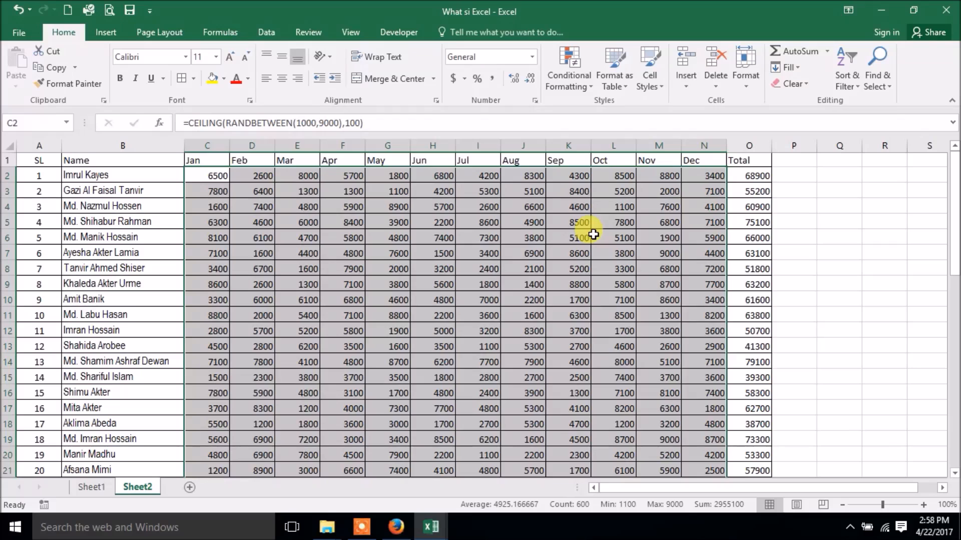
Try replacing the formulas in C2:N51 by copying the range and pasting it over itself with Paste Special Values, and undo the paste.
{"action": "key", "text": "ctrl+c"}
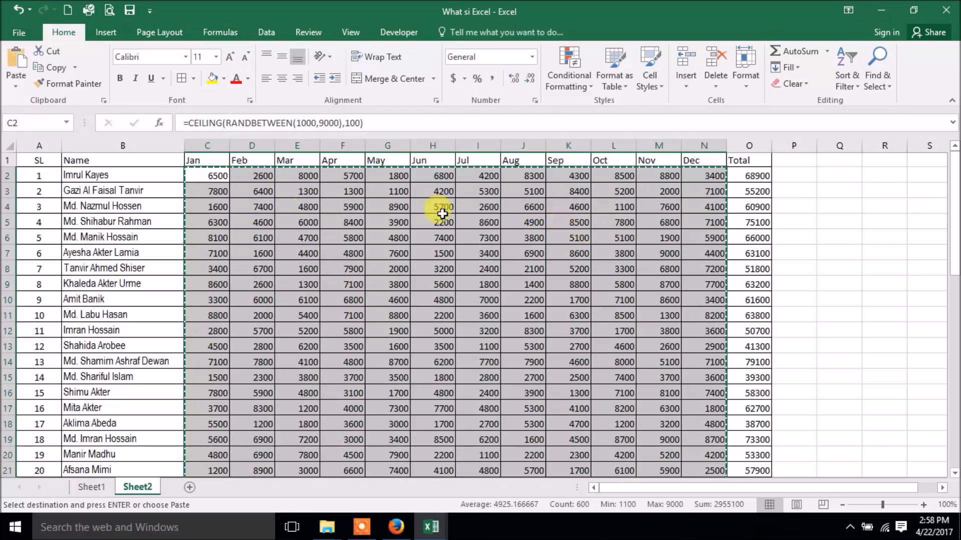
{"action": "right_click", "coordinate": [198, 174]}
{"action": "left_click", "coordinate": [244, 253]}
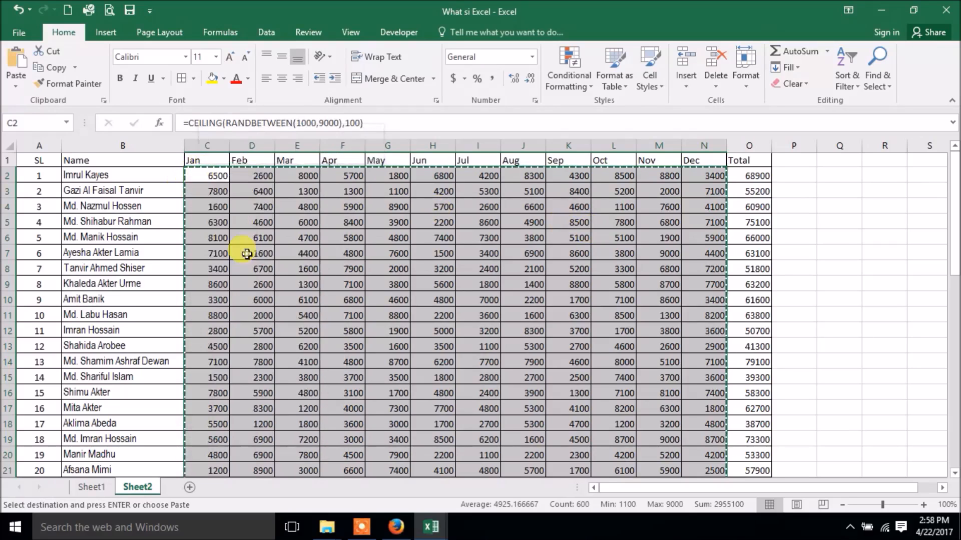
{"action": "left_click", "coordinate": [142, 201]}
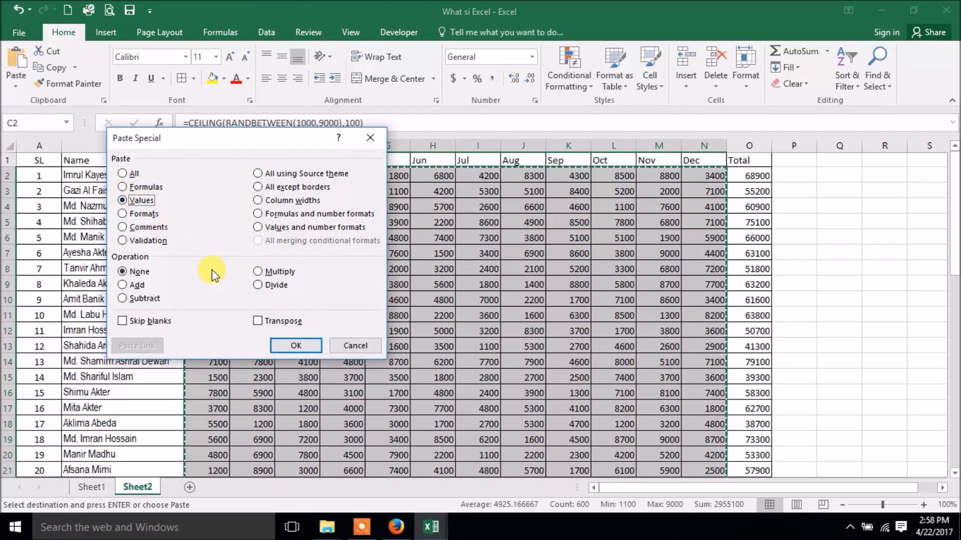
{"action": "left_click", "coordinate": [289, 343]}
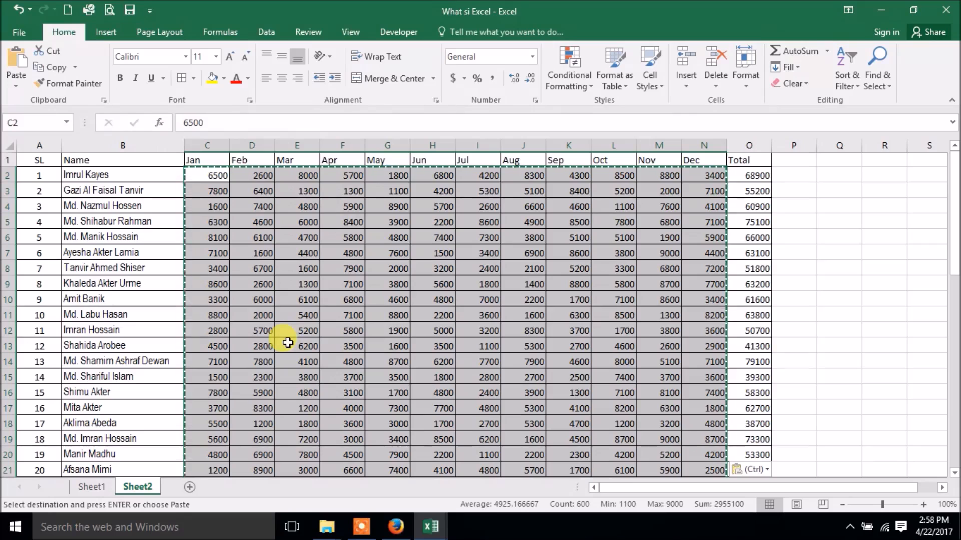
{"action": "key", "text": "ctrl+z"}
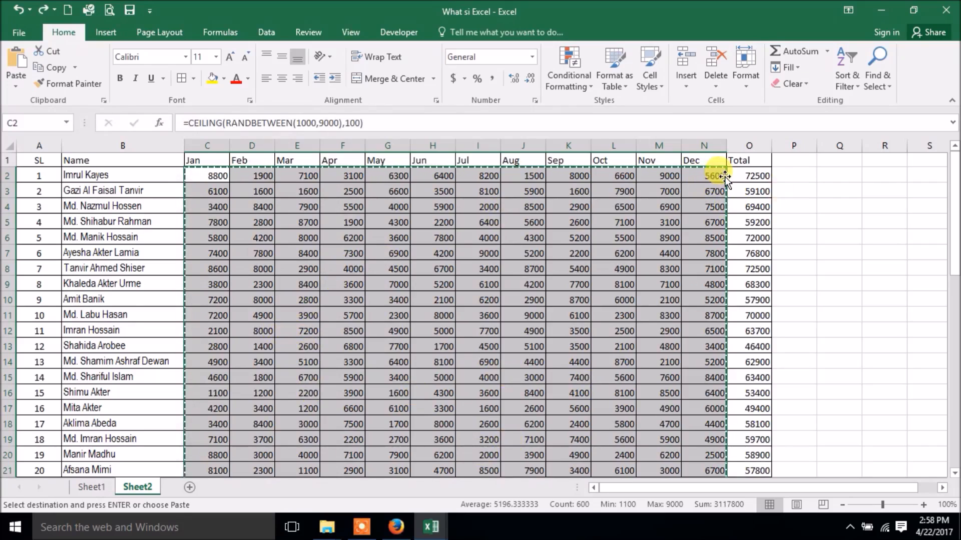
Convert the formulas in C2:N51 to fixed numbers by copying the range onto itself as values only.
{"action": "mouse_move", "coordinate": [725, 176]}
{"action": "left_mouse_down"}
{"action": "mouse_move", "coordinate": [758, 179]}
{"action": "mouse_move", "coordinate": [717, 179]}
{"action": "left_mouse_up"}
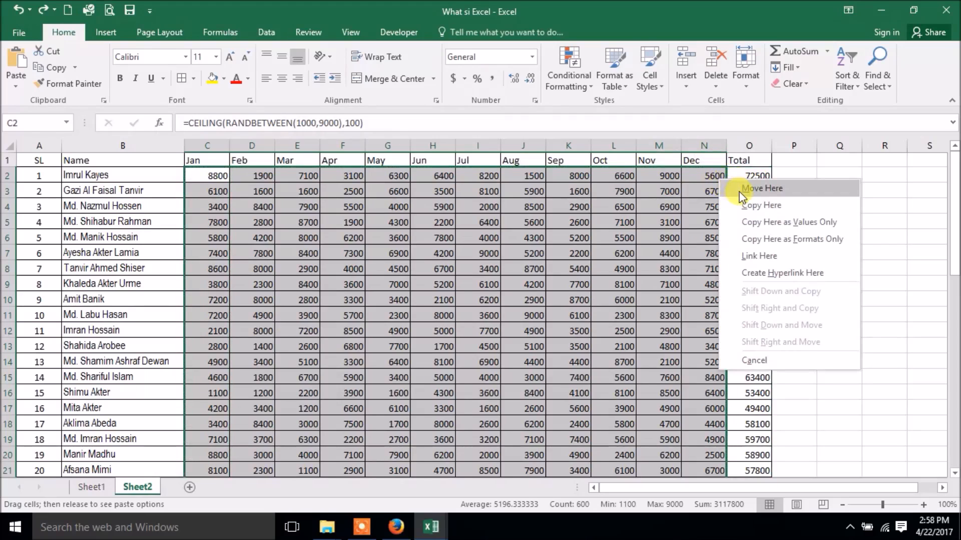
{"action": "left_click", "coordinate": [764, 222]}
{"action": "left_click", "coordinate": [342, 238]}
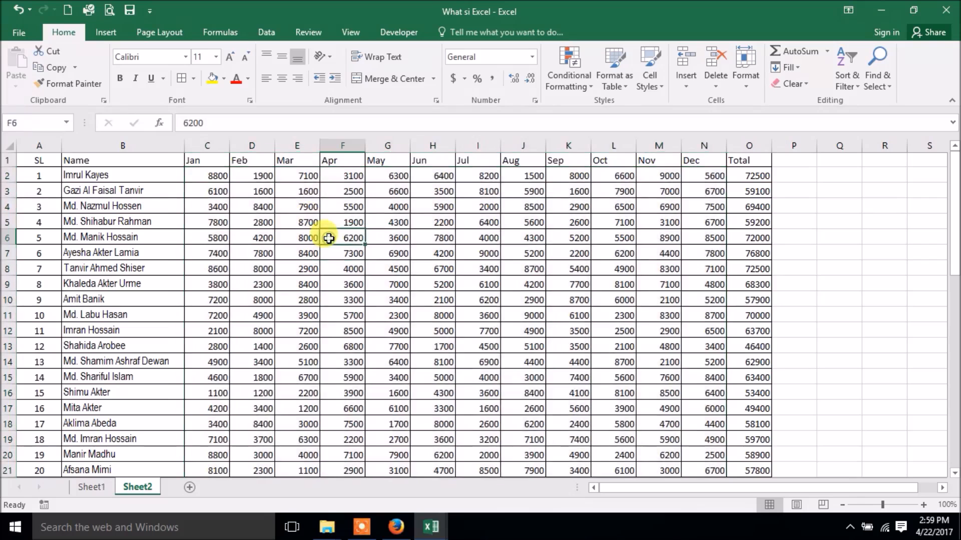
{"action": "scroll", "coordinate": [352, 258], "scroll_direction": "down", "scroll_amount": 6}
{"action": "scroll", "coordinate": [350, 277], "scroll_direction": "up", "scroll_amount": 6}
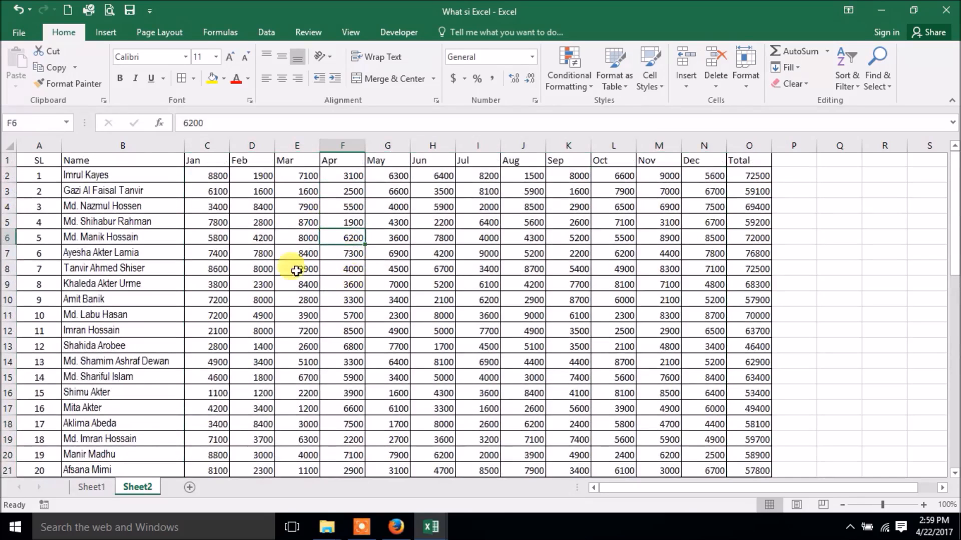
{"action": "left_click", "coordinate": [362, 527]}
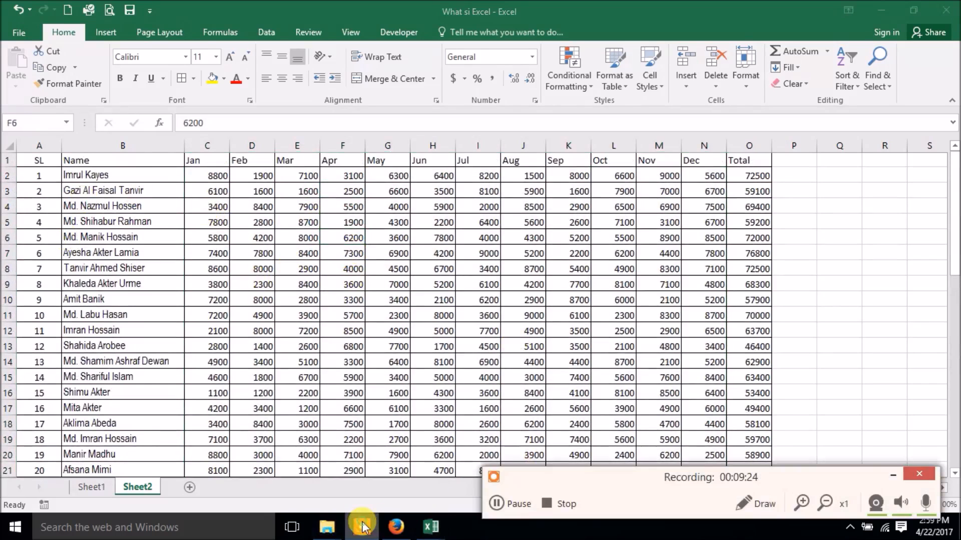
{"action": "left_click", "coordinate": [842, 262]}
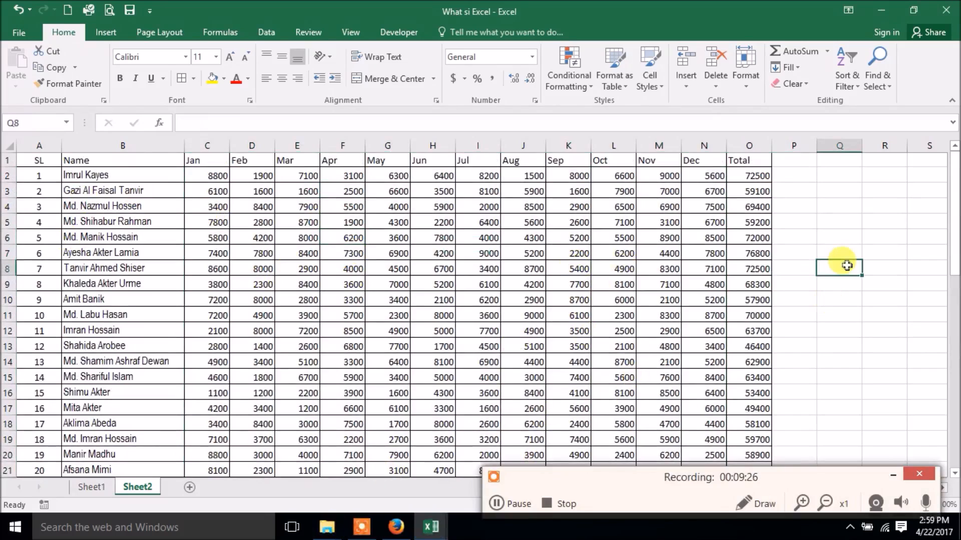
{"action": "left_click", "coordinate": [891, 474]}
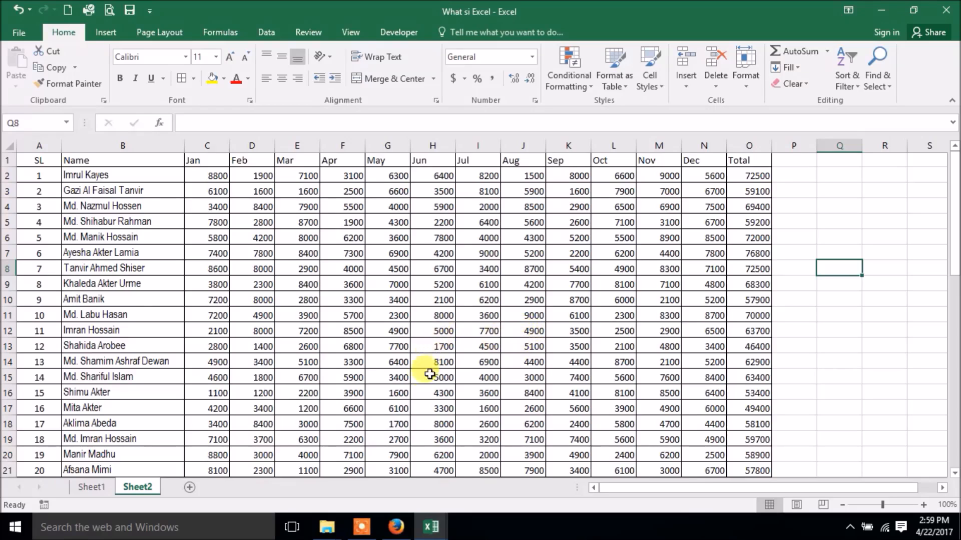
{"action": "left_click", "coordinate": [362, 526]}
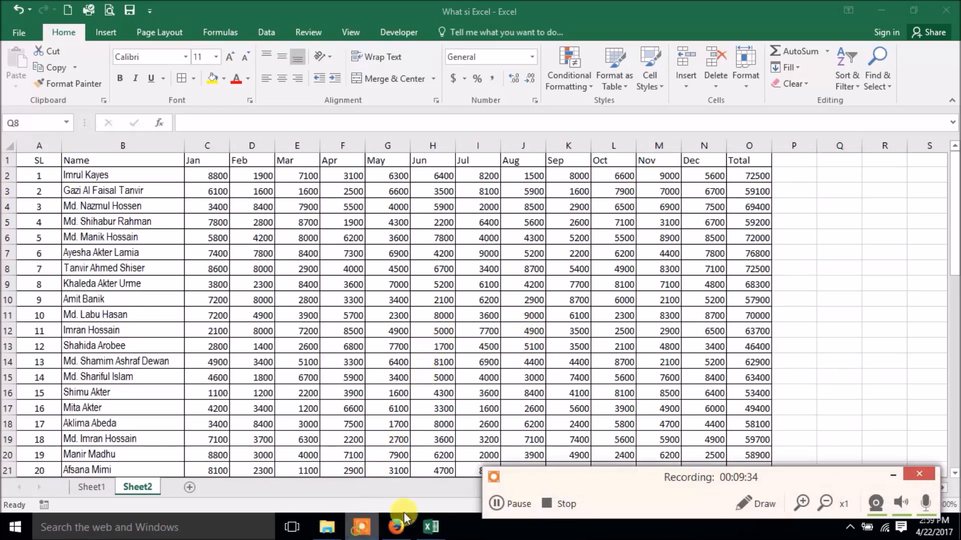
{"action": "left_click", "coordinate": [563, 505]}
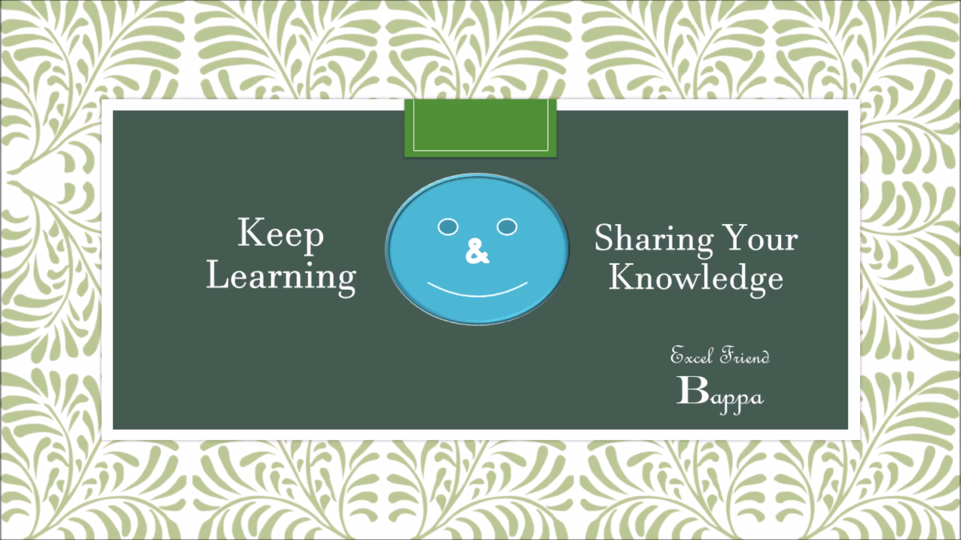